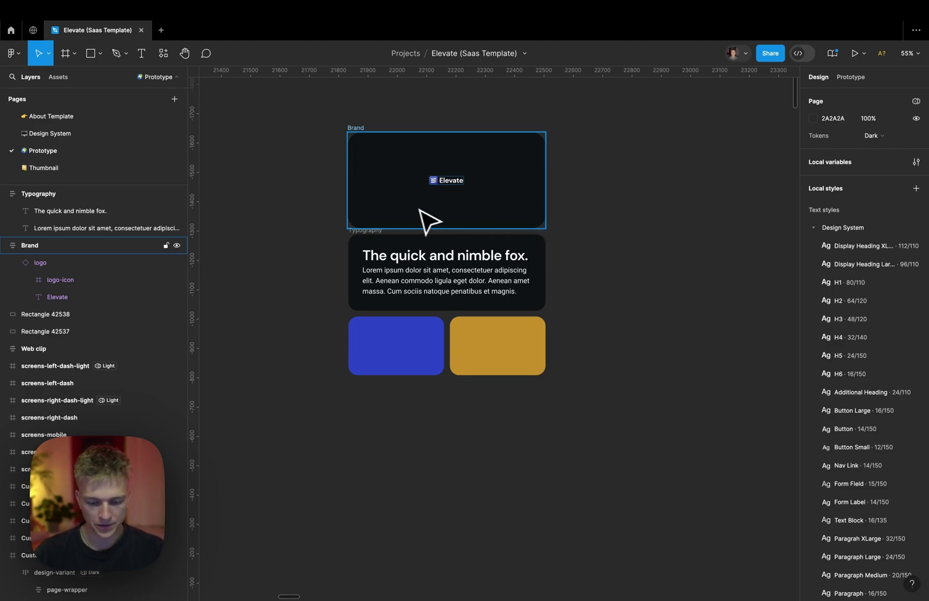
Step: Generate a ten-step tints and shades palette from the blue #2B45C5 rectangle
scroll(429, 220, up, 3)
click(497, 161)
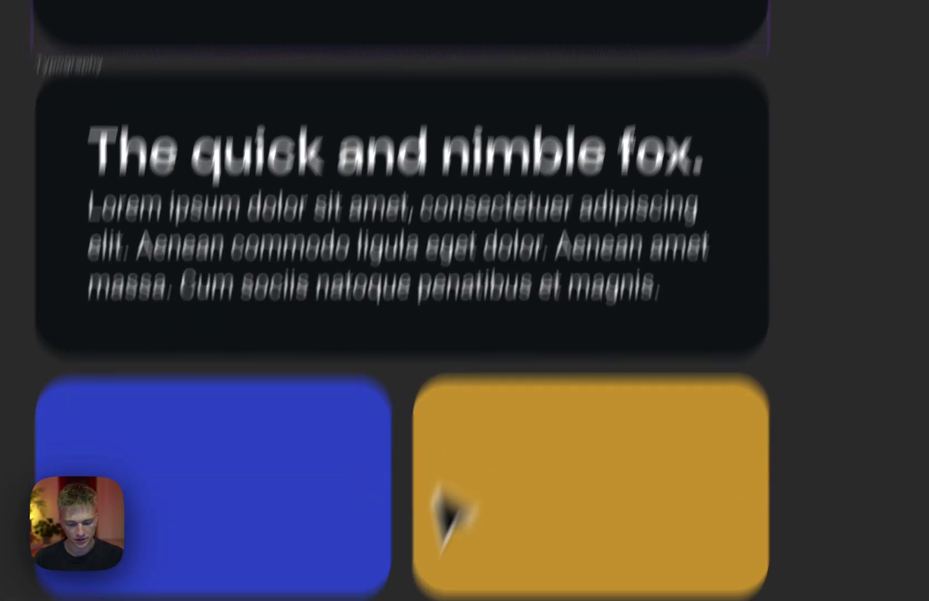
drag(257, 454, 671, 337)
click(589, 481)
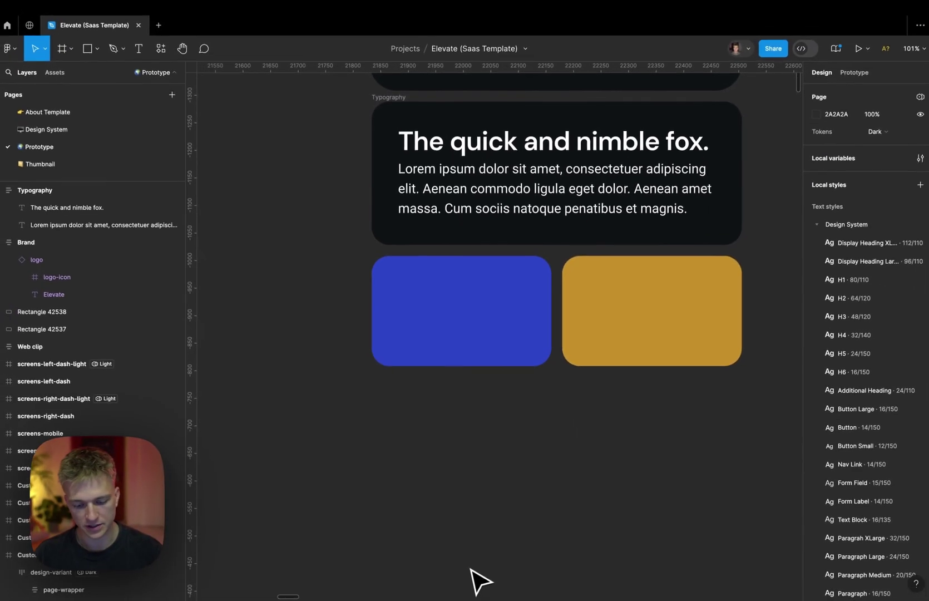
scroll(489, 483, down, 3)
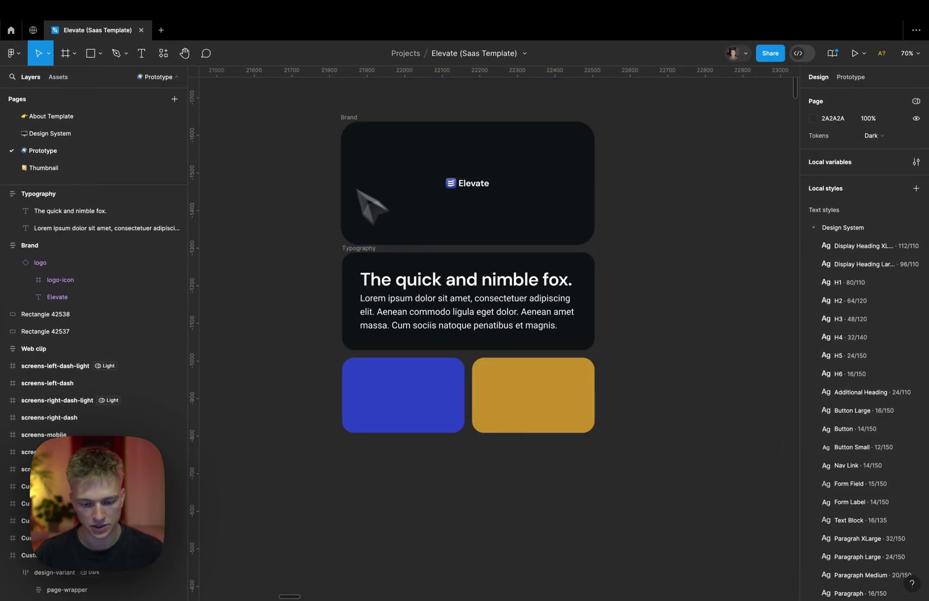
drag(301, 101, 601, 498)
click(601, 498)
click(377, 362)
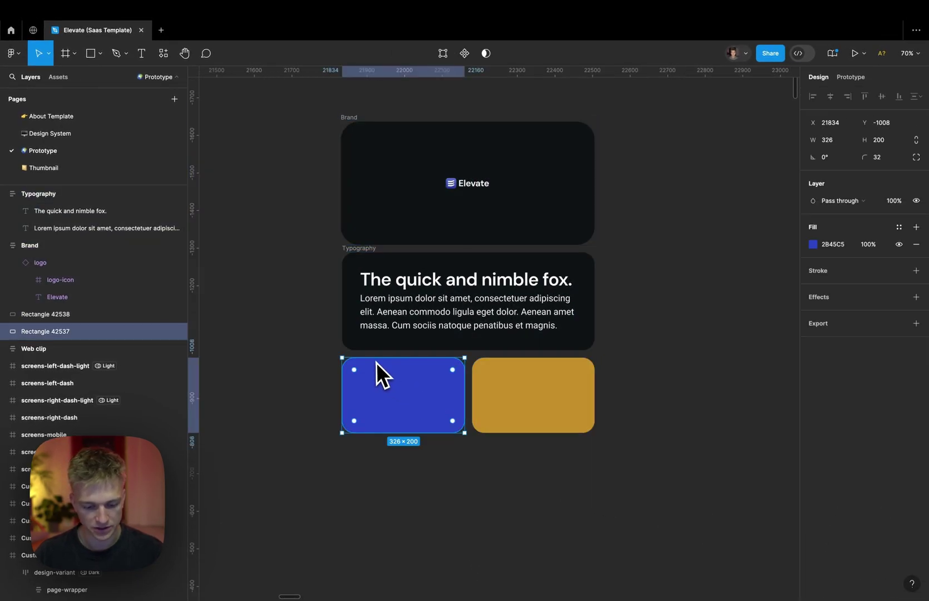
click(163, 59)
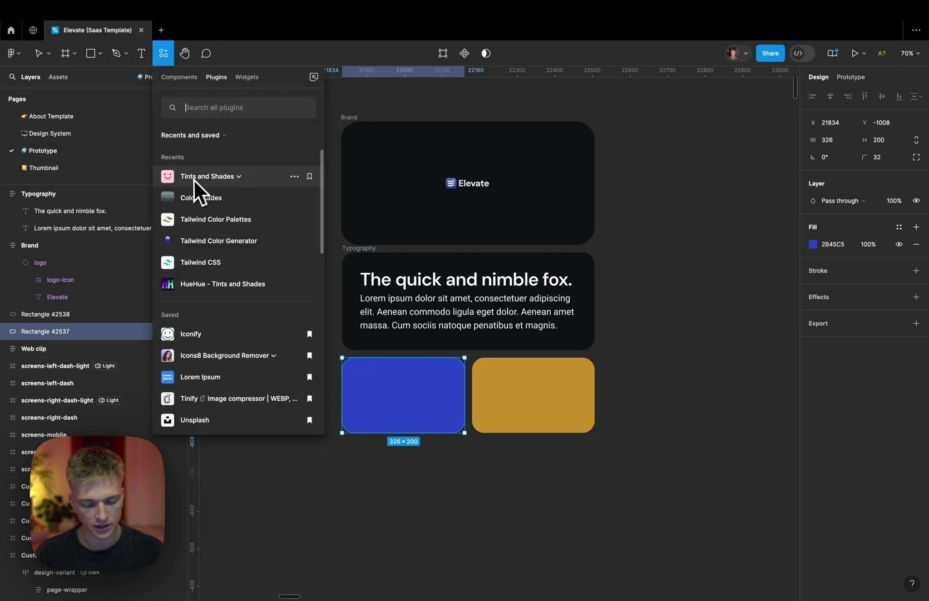
click(260, 179)
click(262, 194)
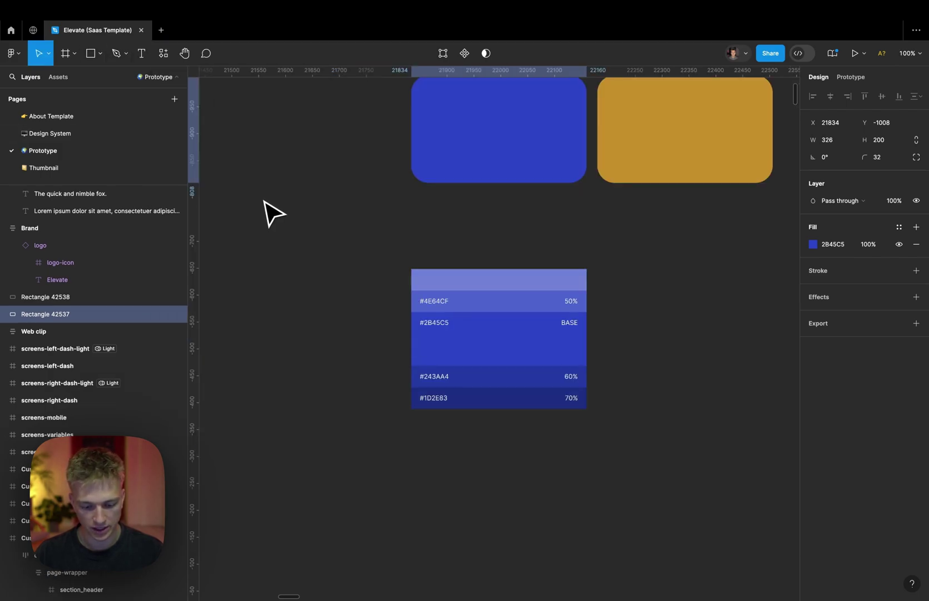
Step: Generate the gold #C5902B palette, then select the 10% blue tint's #D5DAF3 hex code
click(650, 156)
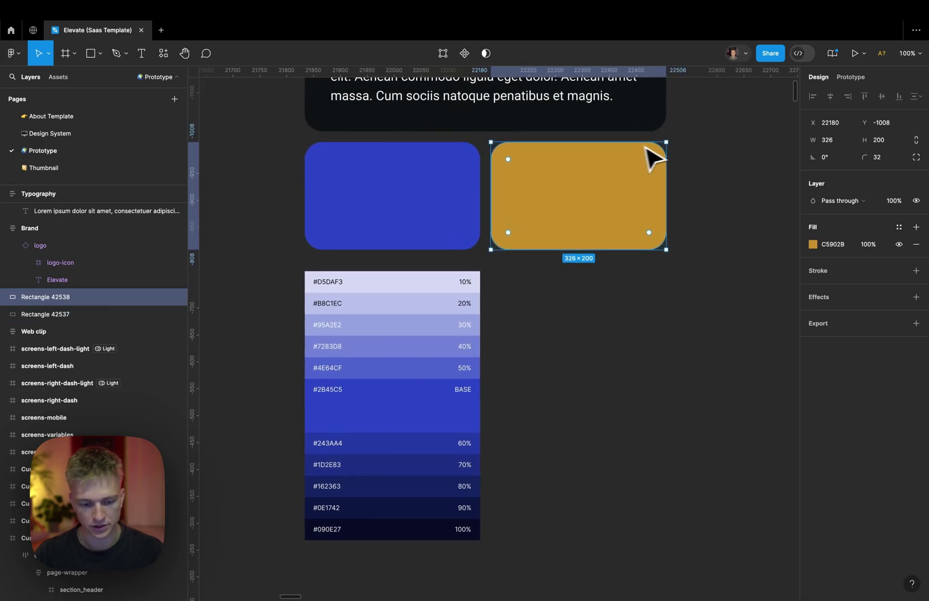
click(163, 53)
click(218, 177)
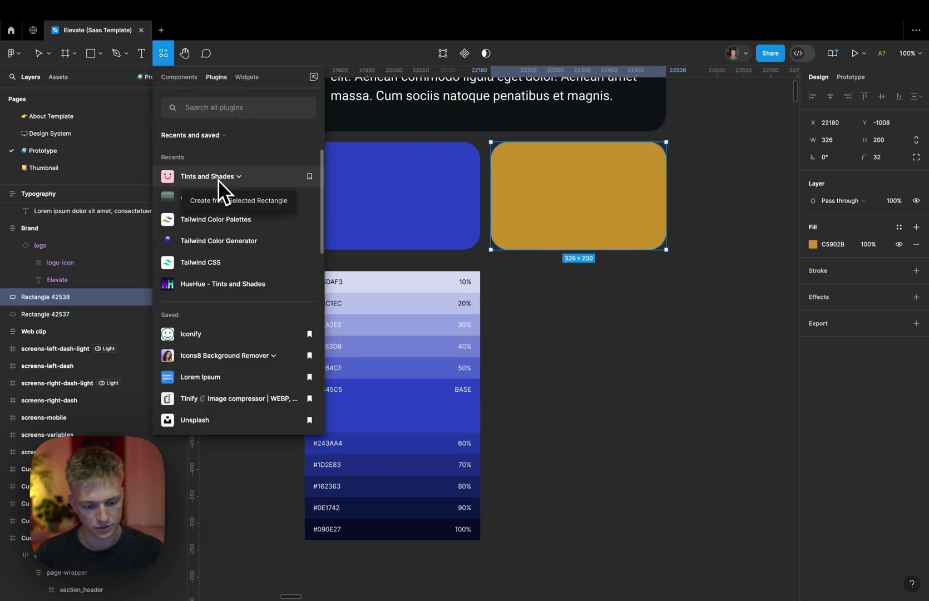
click(235, 204)
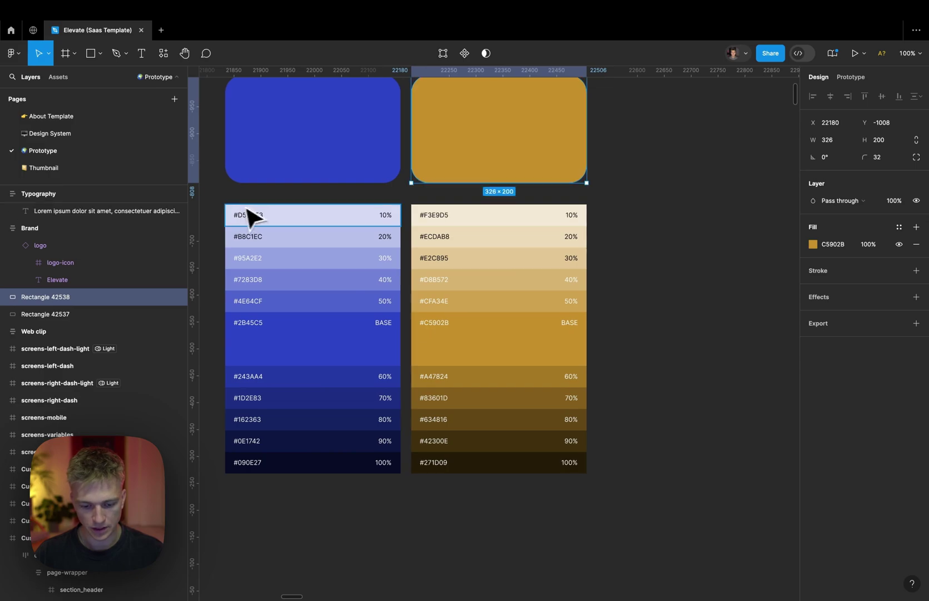
double_click(327, 190)
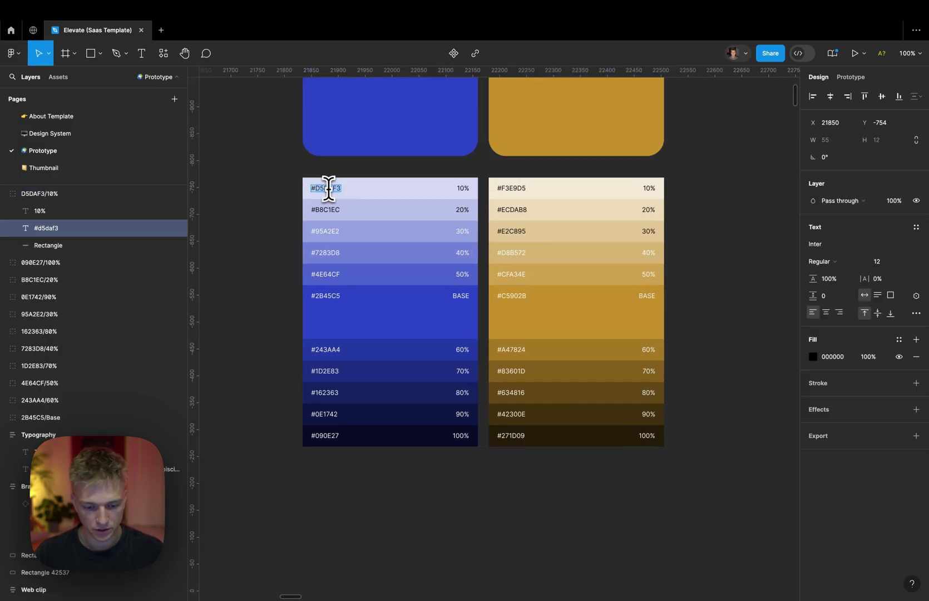
Step: In Webflow's Variables panel, scroll through the color/primary group from 50 to 950
key(super+Tab)
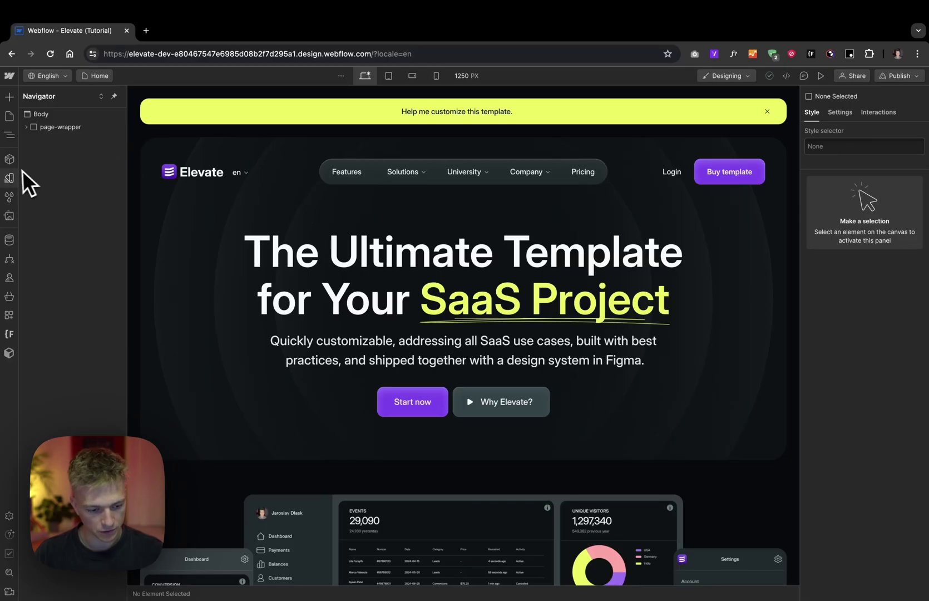
click(10, 179)
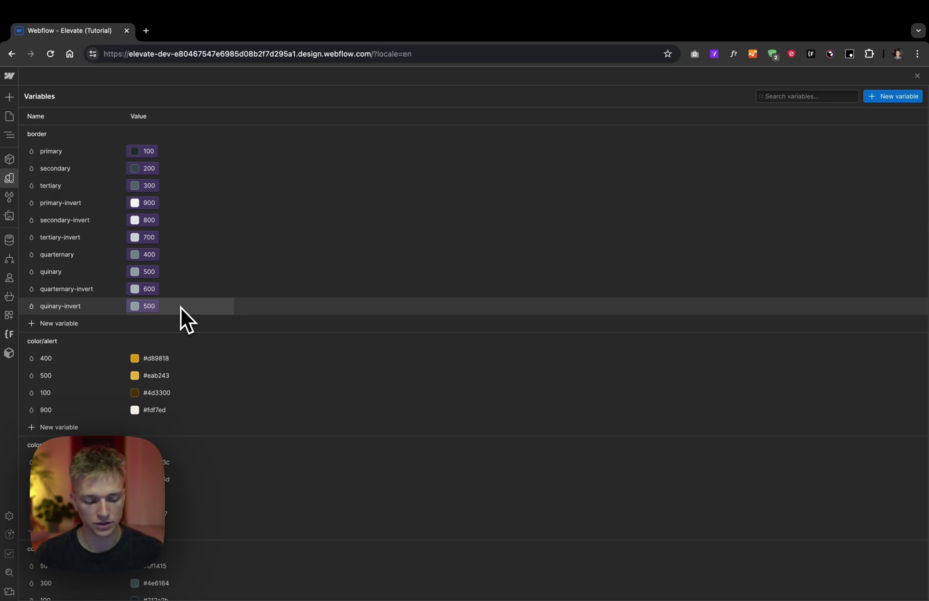
scroll(180, 307, down, 15)
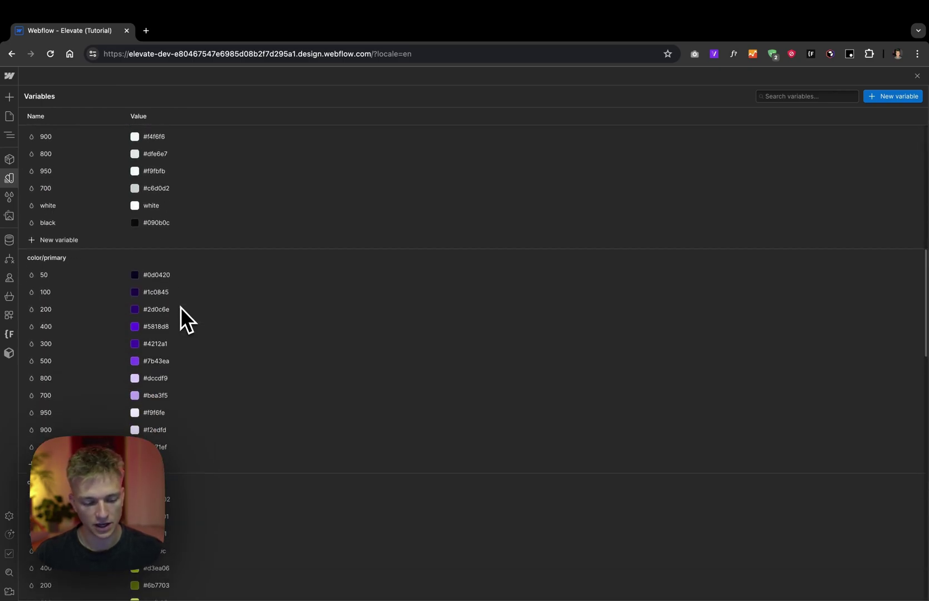
scroll(180, 307, down, 15)
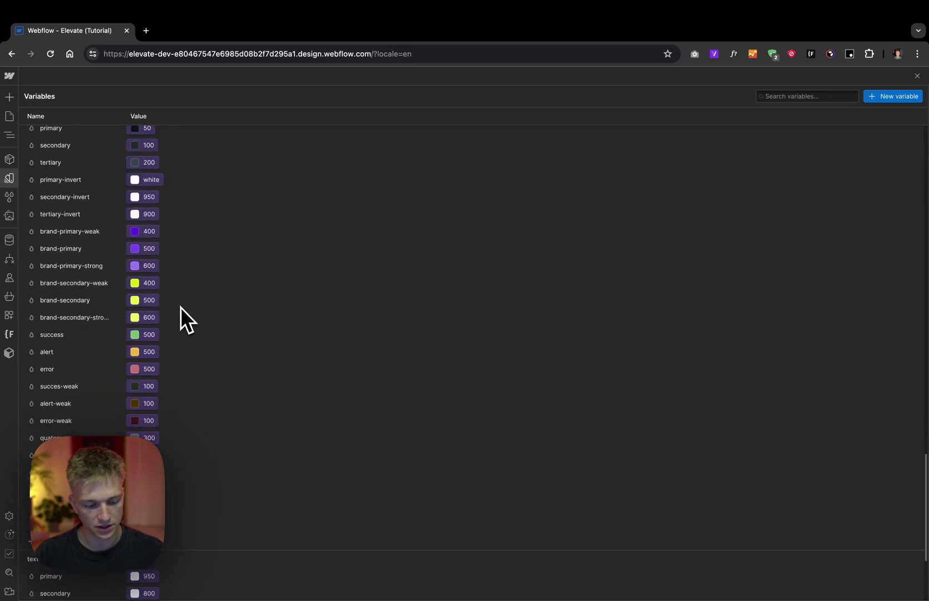
scroll(109, 322, down, 3)
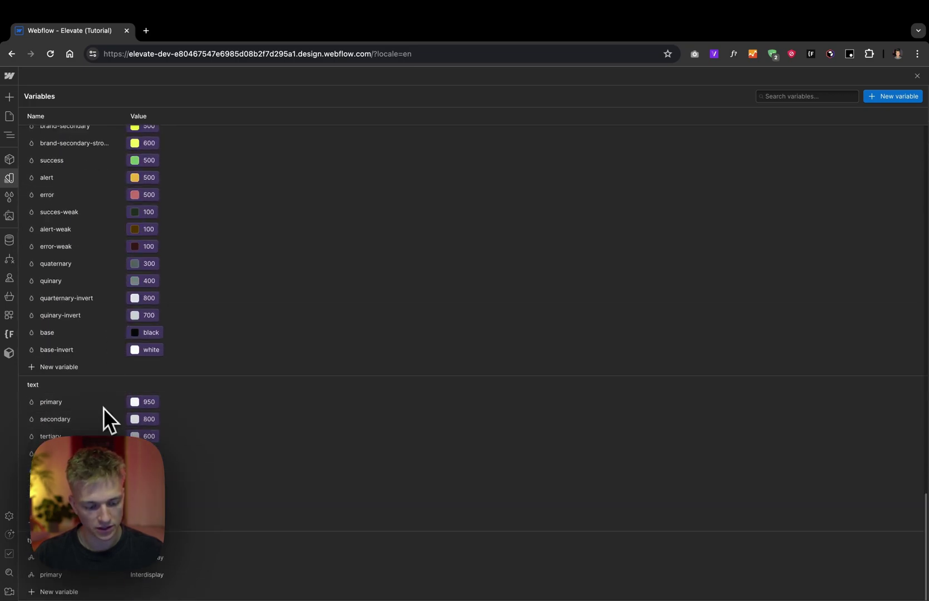
scroll(111, 362, up, 10)
scroll(126, 334, up, 6)
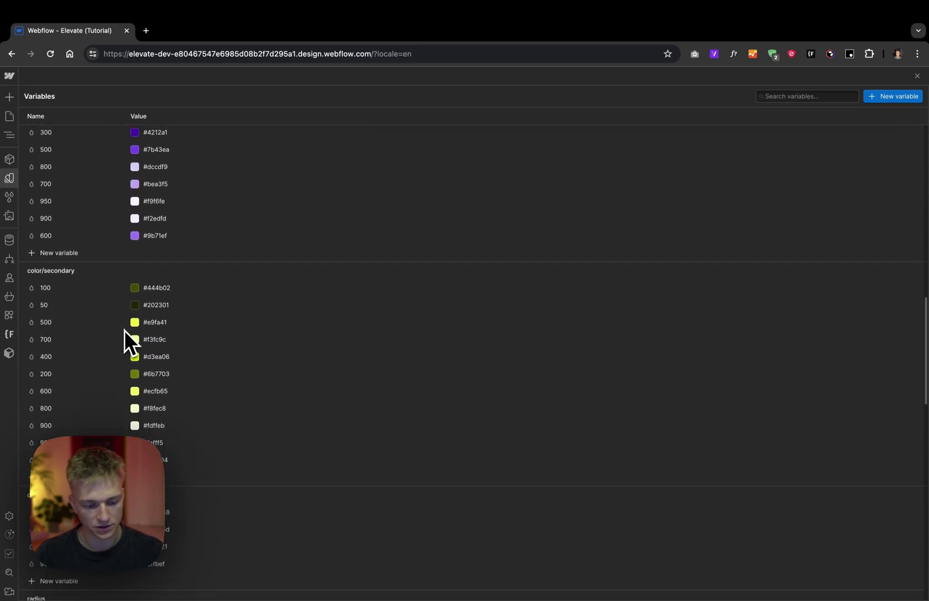
scroll(167, 356, down, 3)
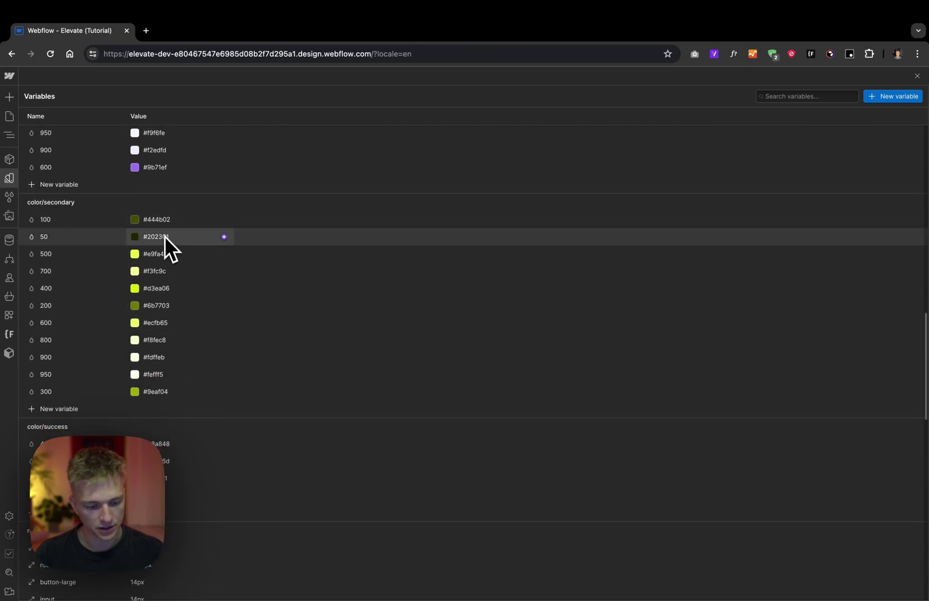
scroll(165, 242, up, 5)
scroll(165, 238, up, 2)
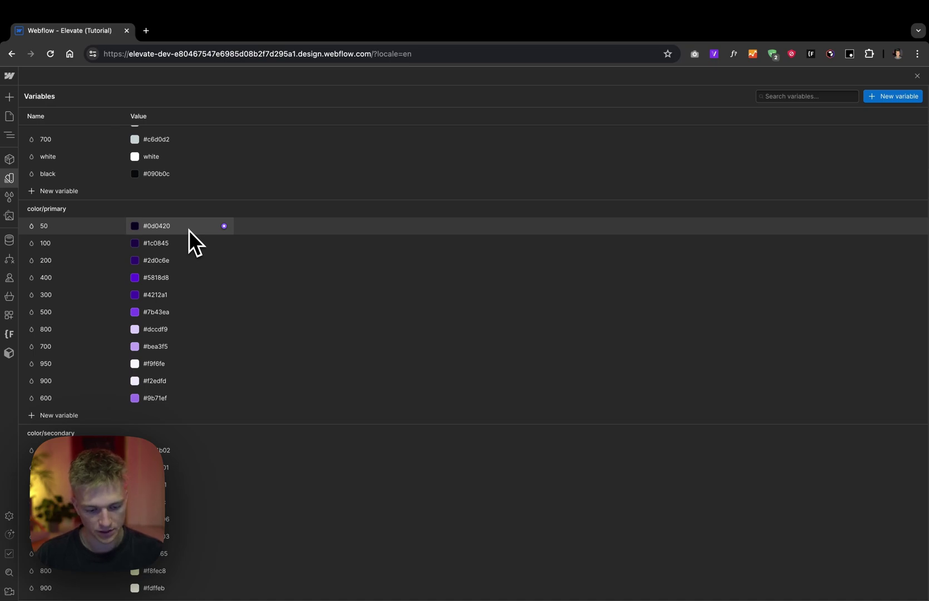
Step: Paste the new blue shades into color/primary 950 and 900, starting with #090e27
click(167, 363)
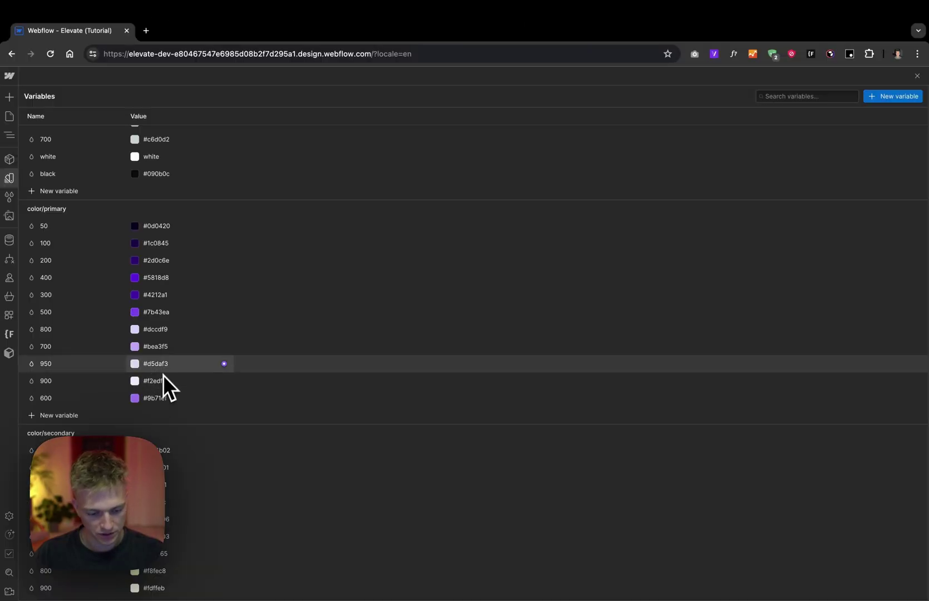
click(164, 380)
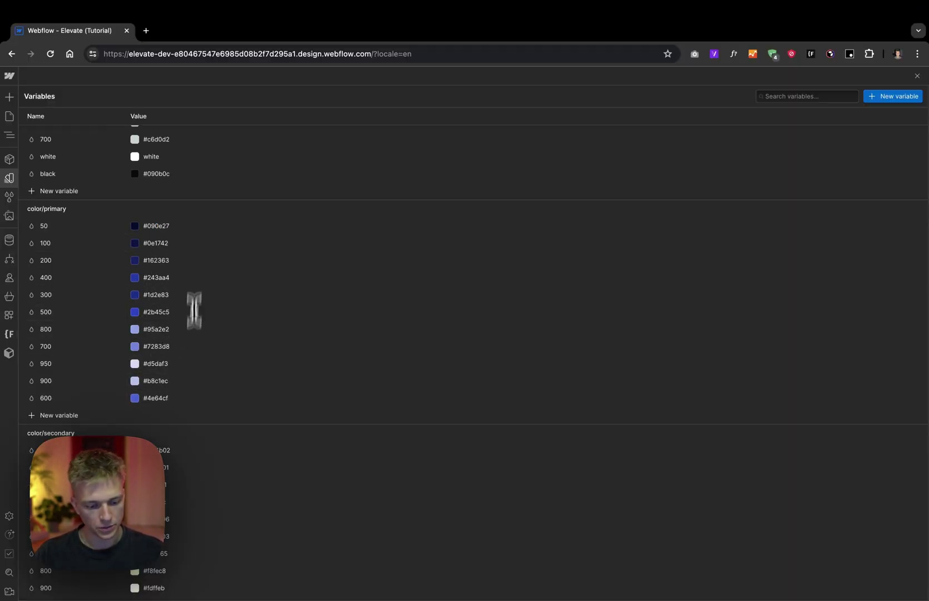
scroll(210, 354, down, 4)
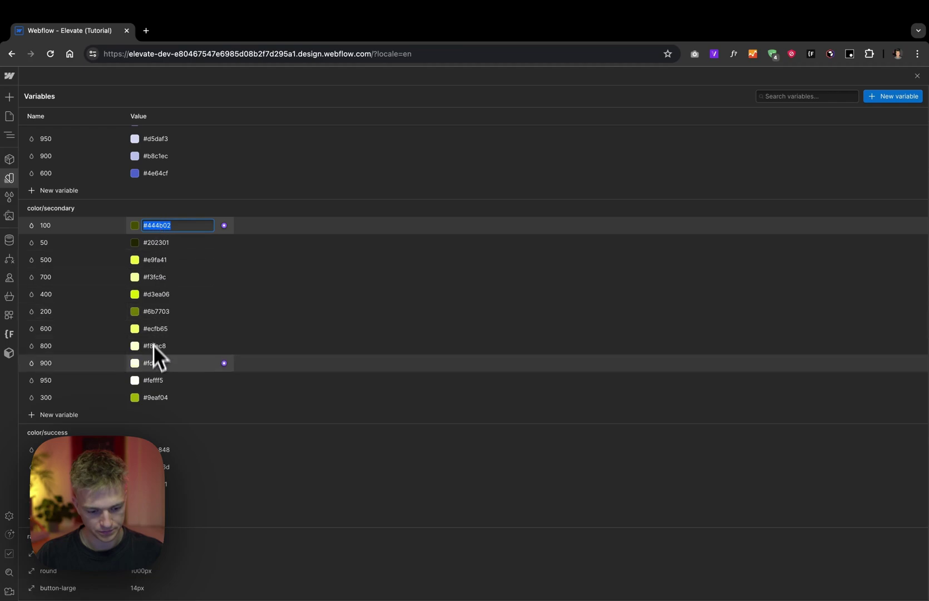
click(159, 378)
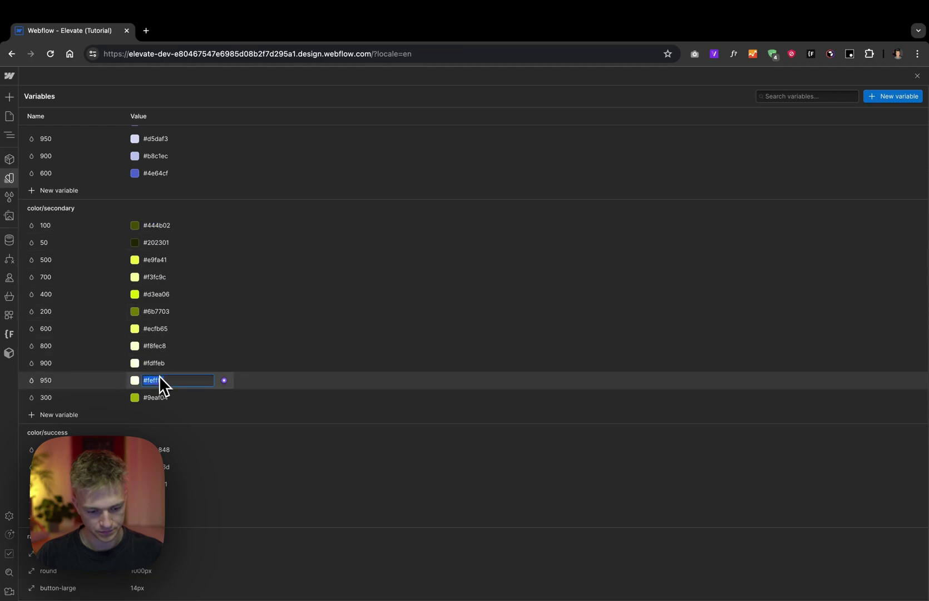
key(ctrl+Right)
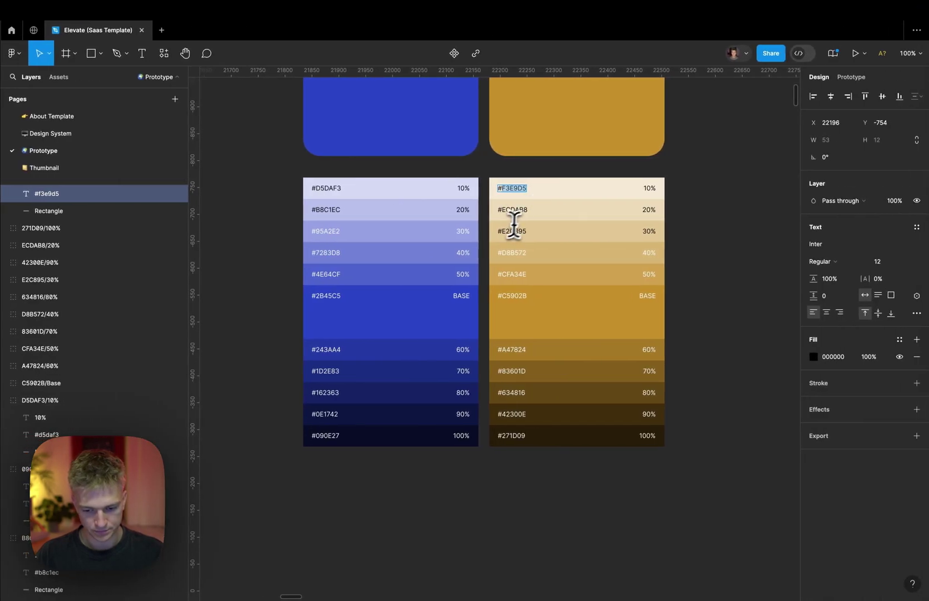
double_click(514, 253)
key(ctrl+Left)
key(ctrl+Right)
key(ctrl+Left)
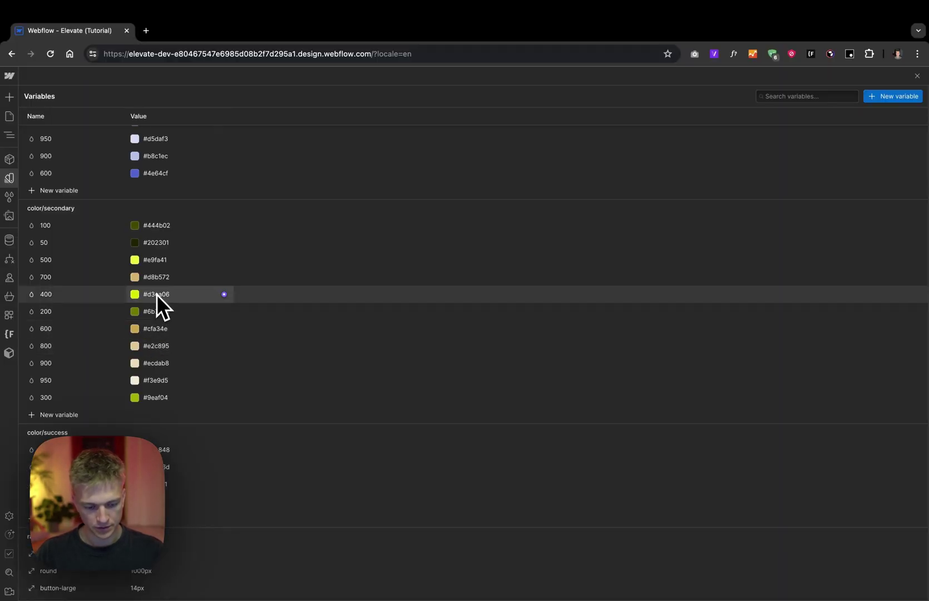
key(ctrl+Right)
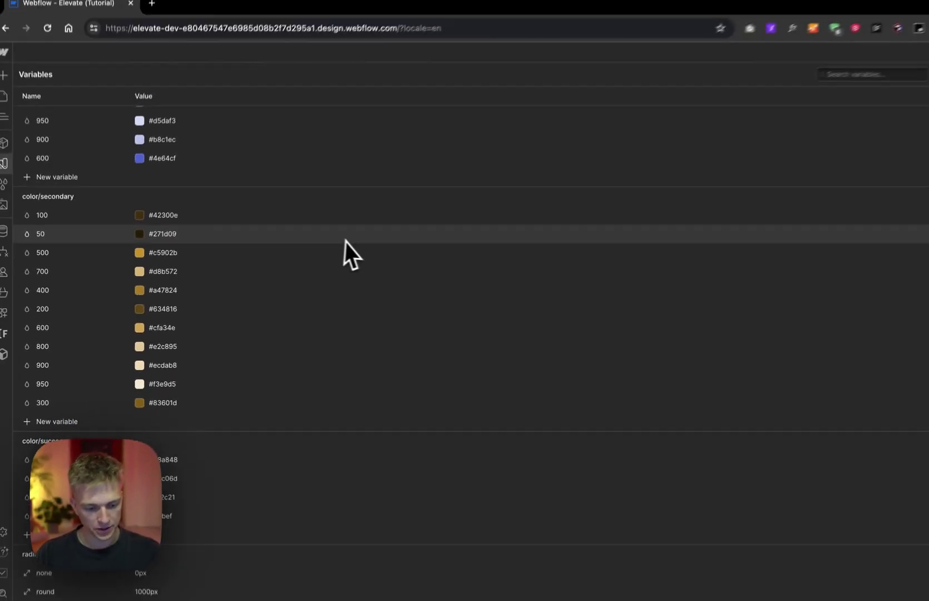
scroll(350, 242, down, 10)
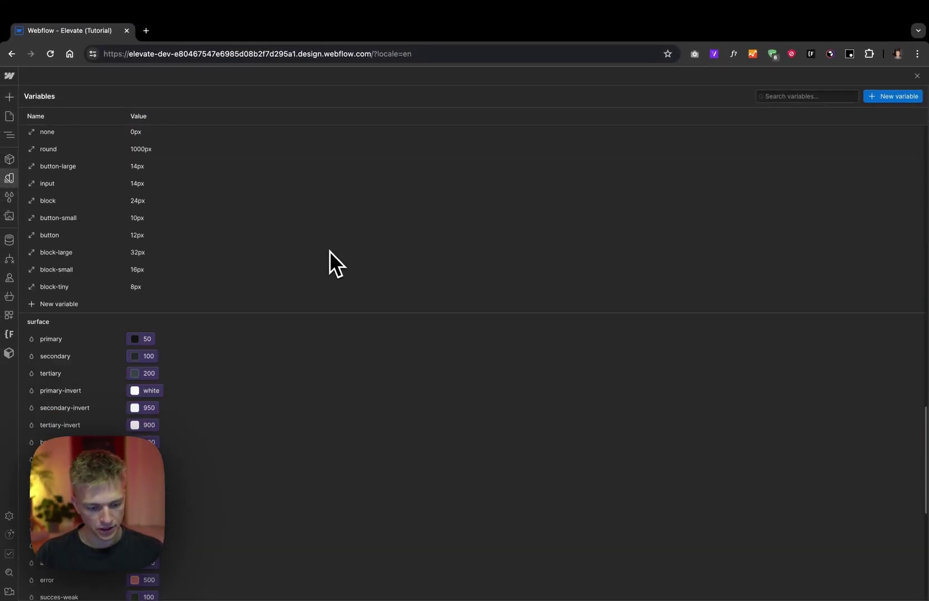
scroll(330, 251, down, 4)
scroll(330, 251, up, 1)
scroll(329, 251, down, 1)
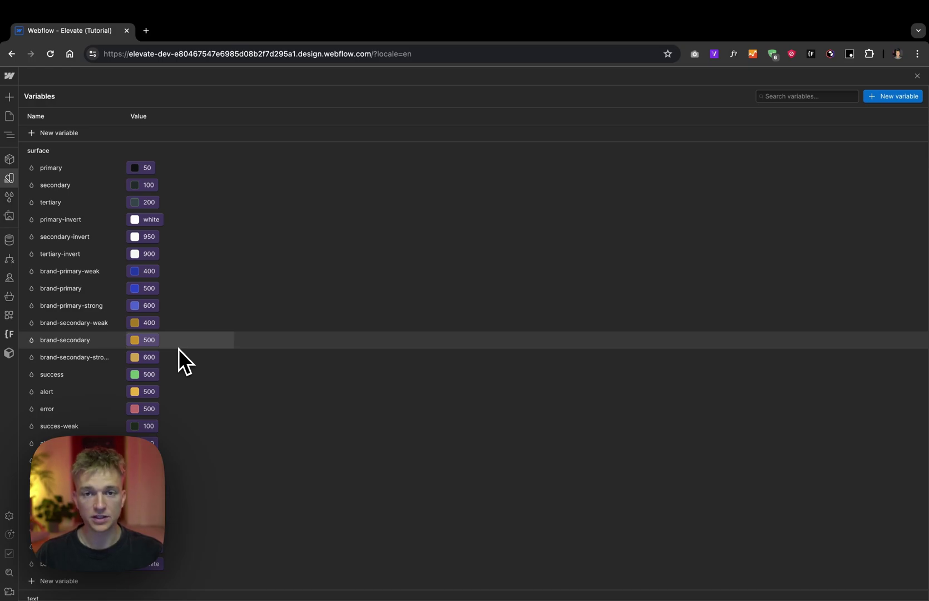
Step: Close the Variables panel to return to the Elevate home page
scroll(179, 350, up, 3)
scroll(178, 350, down, 10)
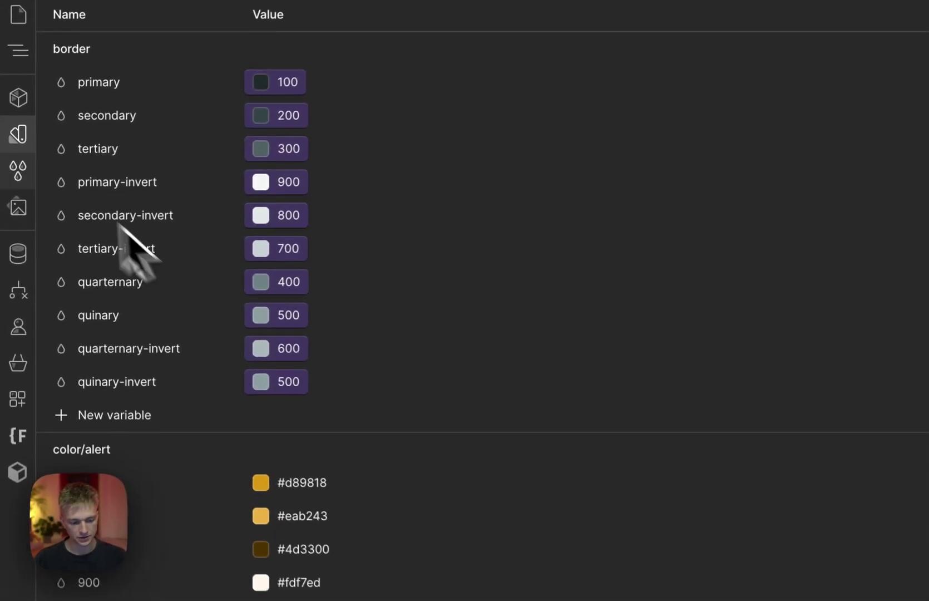
click(8, 178)
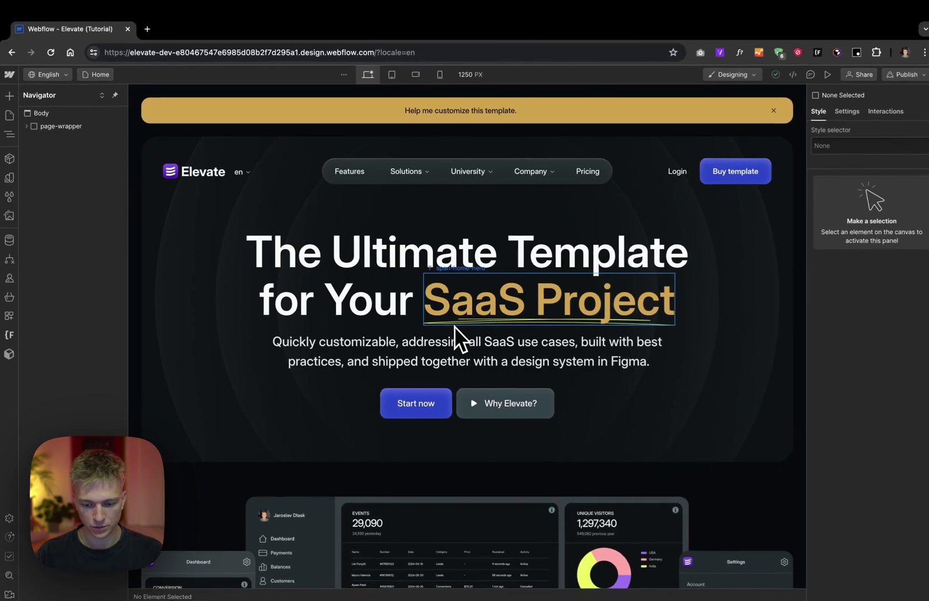
Step: Review the page's gold accents, then inspect Figma's Typography heading font (DM Sans SemiBold)
scroll(451, 326, down, 5)
scroll(451, 334, down, 15)
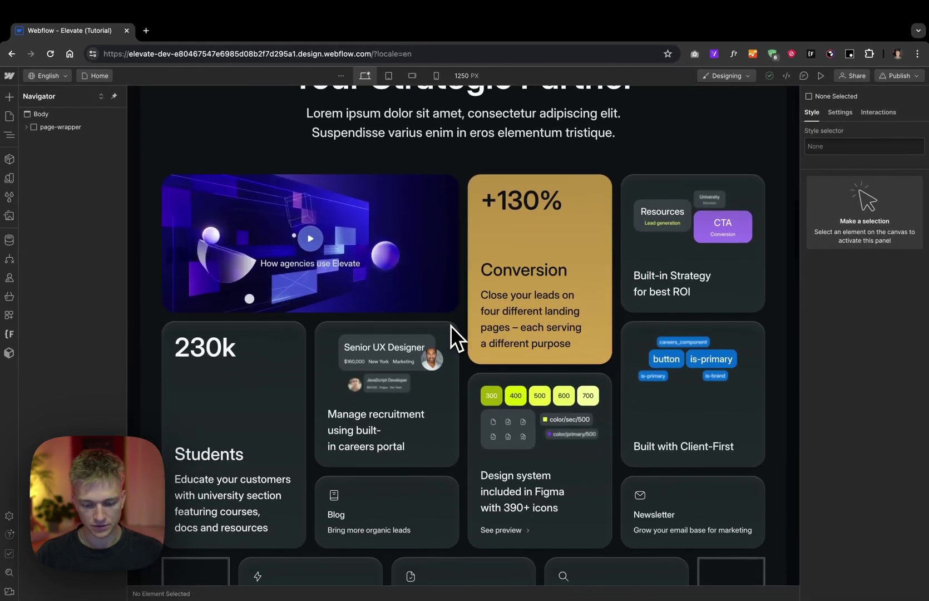
scroll(451, 326, down, 10)
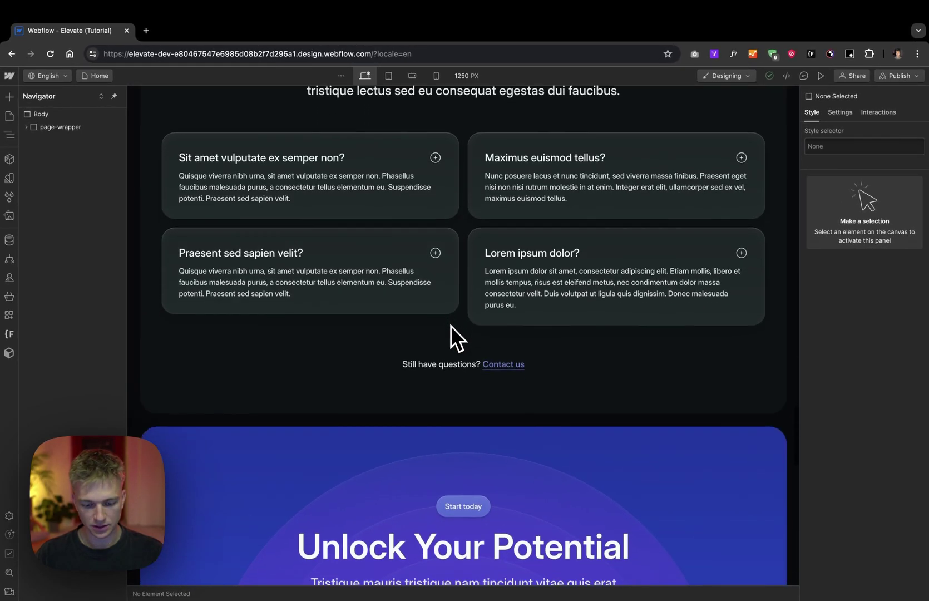
scroll(450, 326, up, 20)
scroll(451, 325, up, 5)
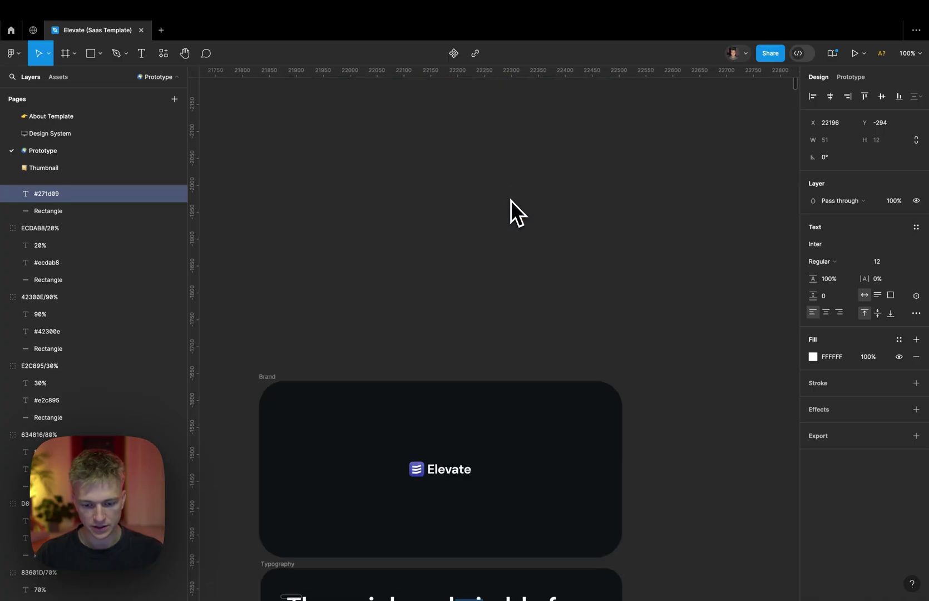
scroll(513, 211, down, 7)
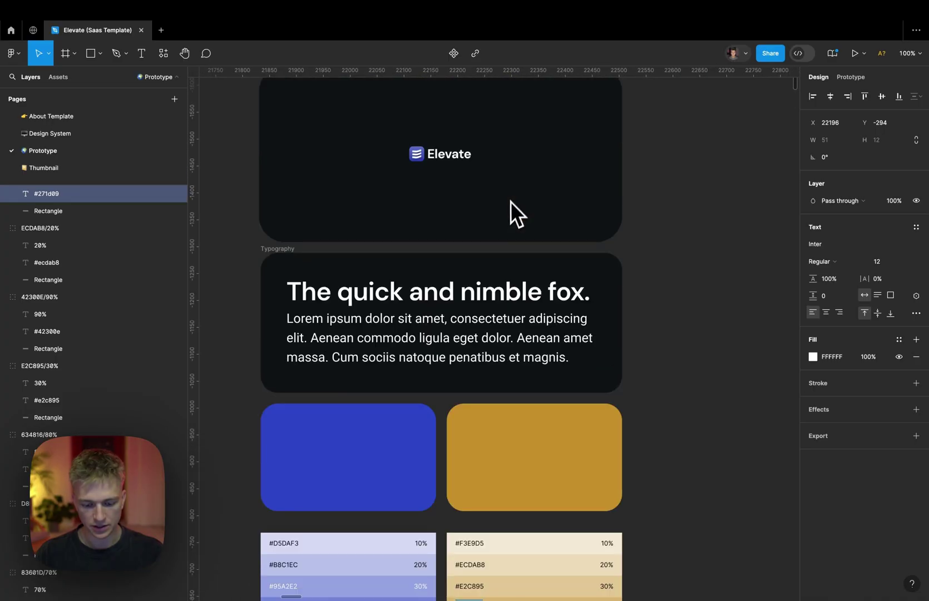
double_click(453, 295)
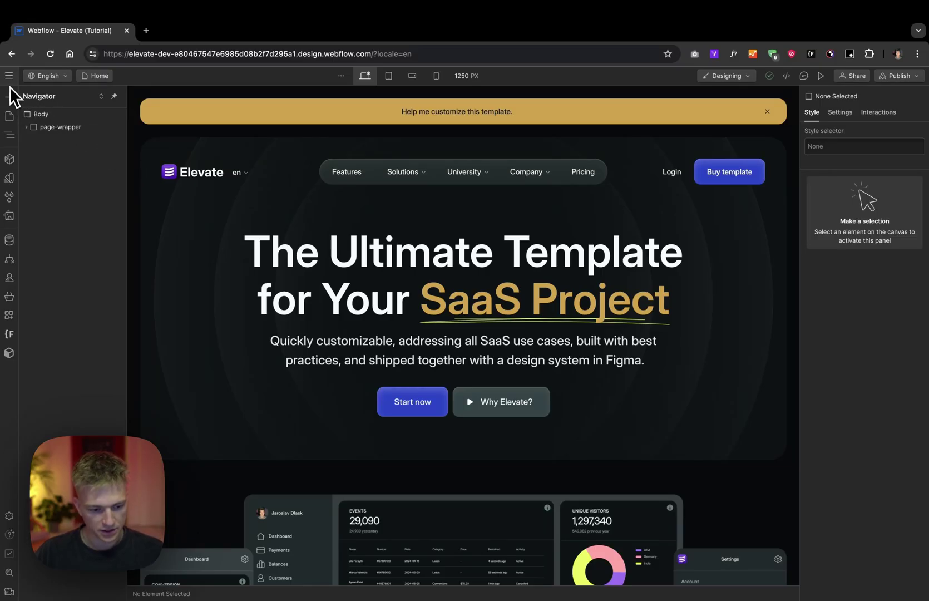
Step: Go to the site settings' Fonts section
click(8, 76)
click(54, 109)
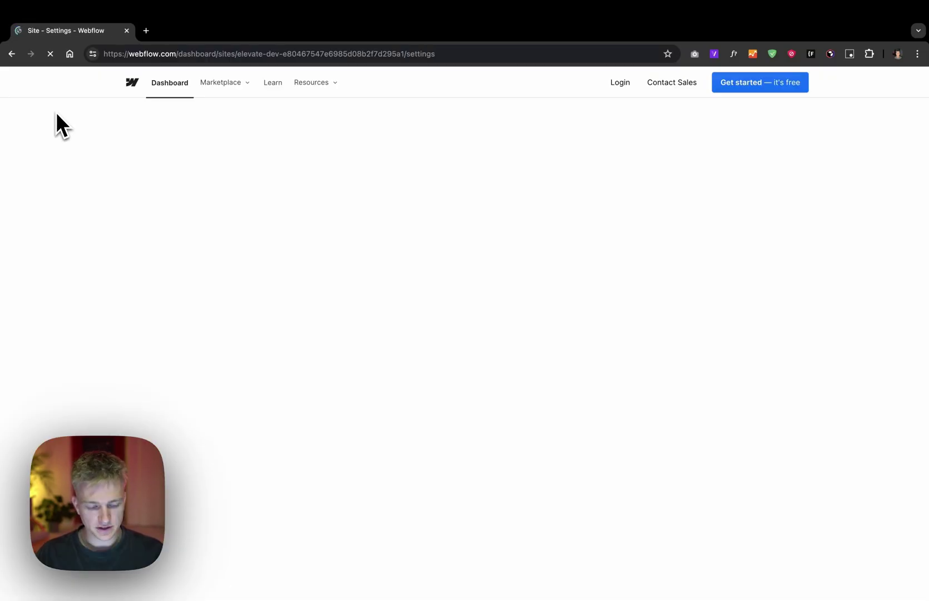
click(190, 239)
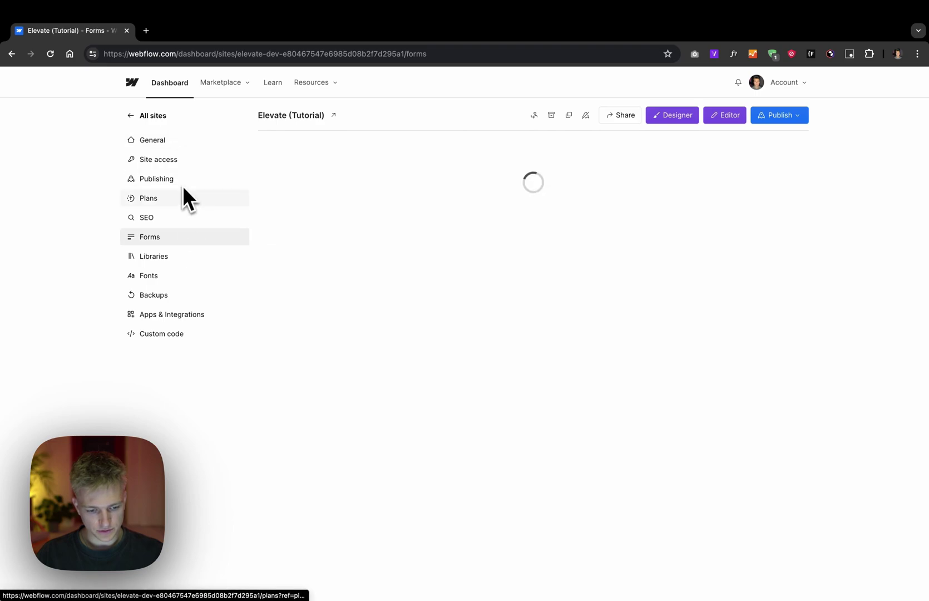
click(190, 282)
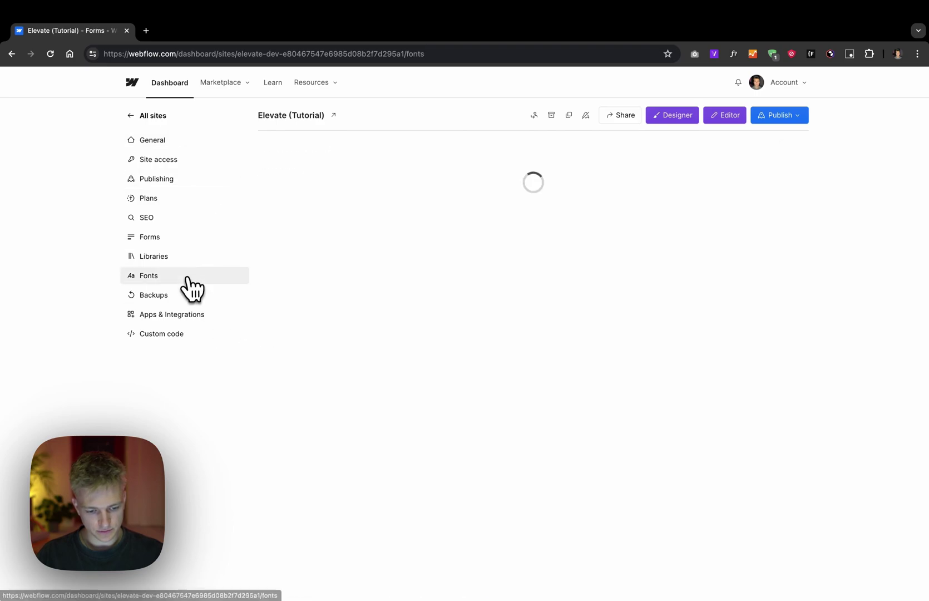
scroll(504, 290, down, 2)
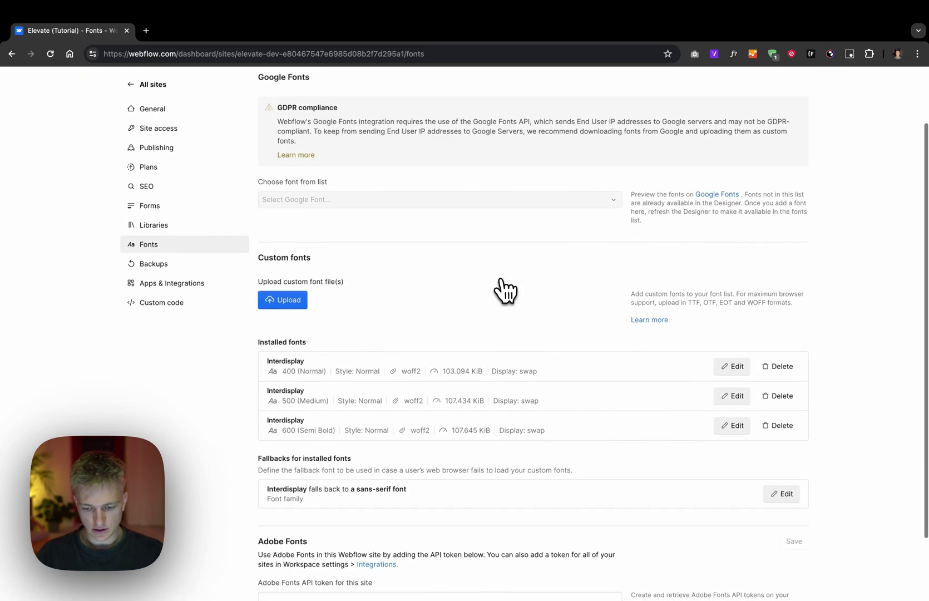
Step: Delete the Interdisplay 400, 500 and 600 custom fonts
click(787, 327)
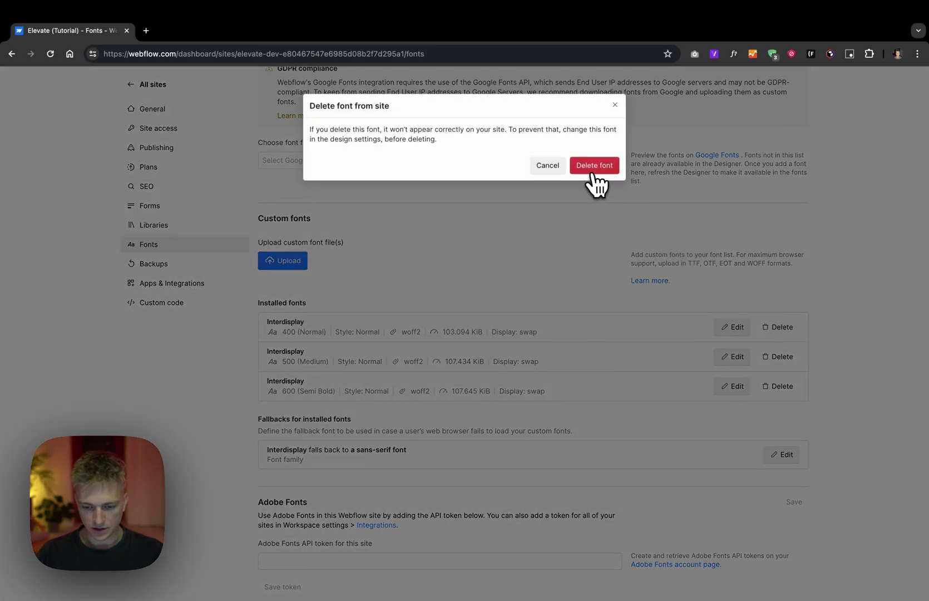
click(593, 174)
click(773, 330)
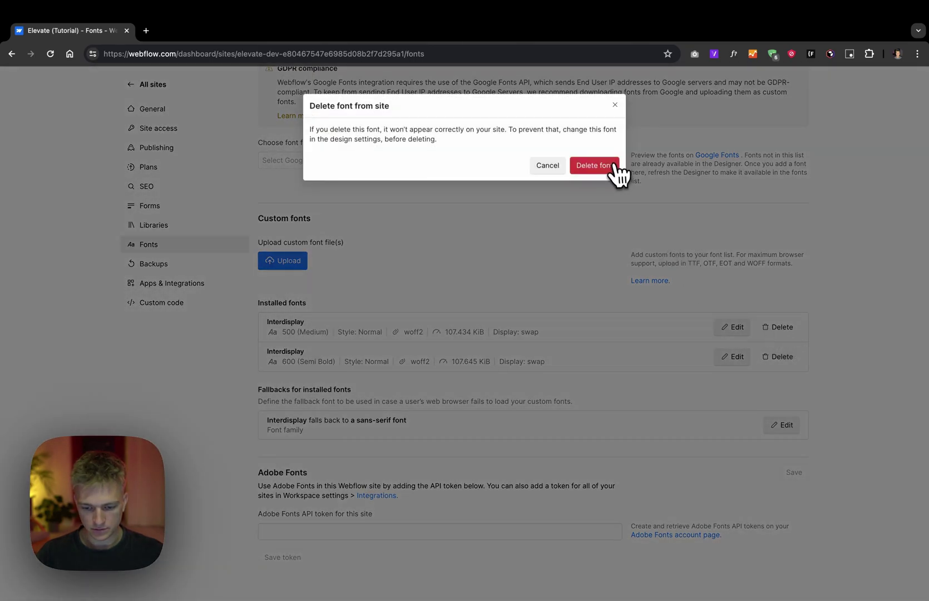
click(615, 165)
click(785, 346)
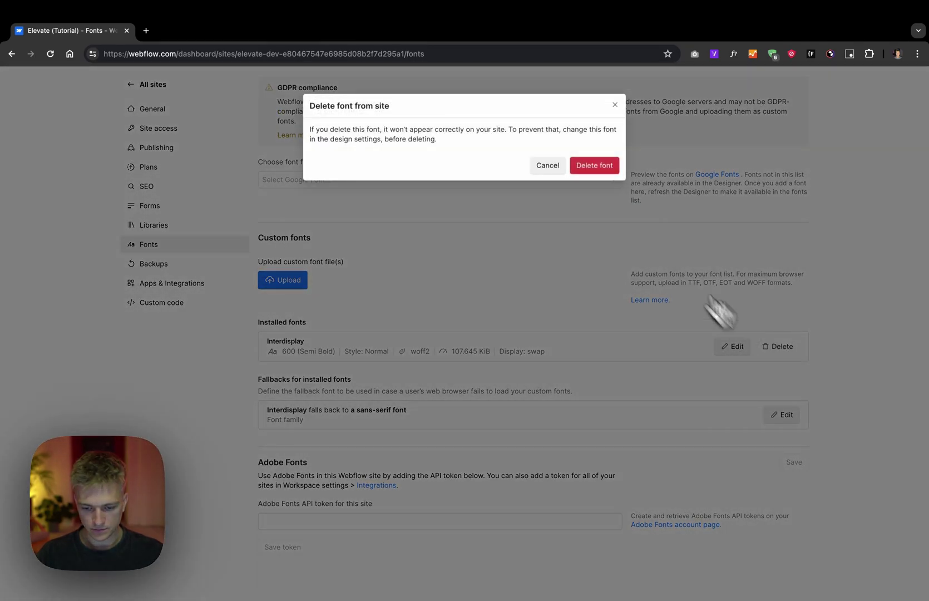
click(593, 166)
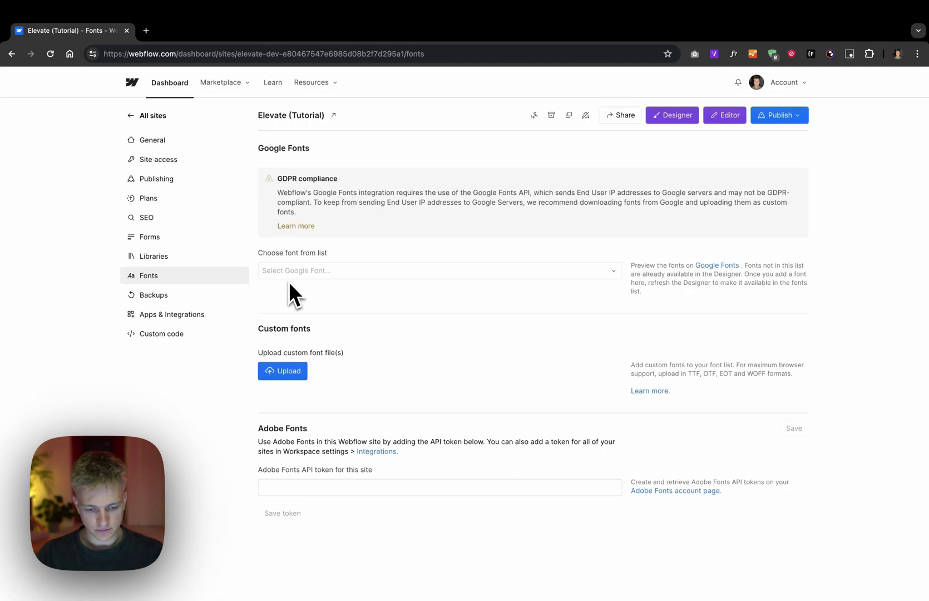
Step: Upload the five Roboto and DM Sans font files as the site's custom fonts
click(289, 375)
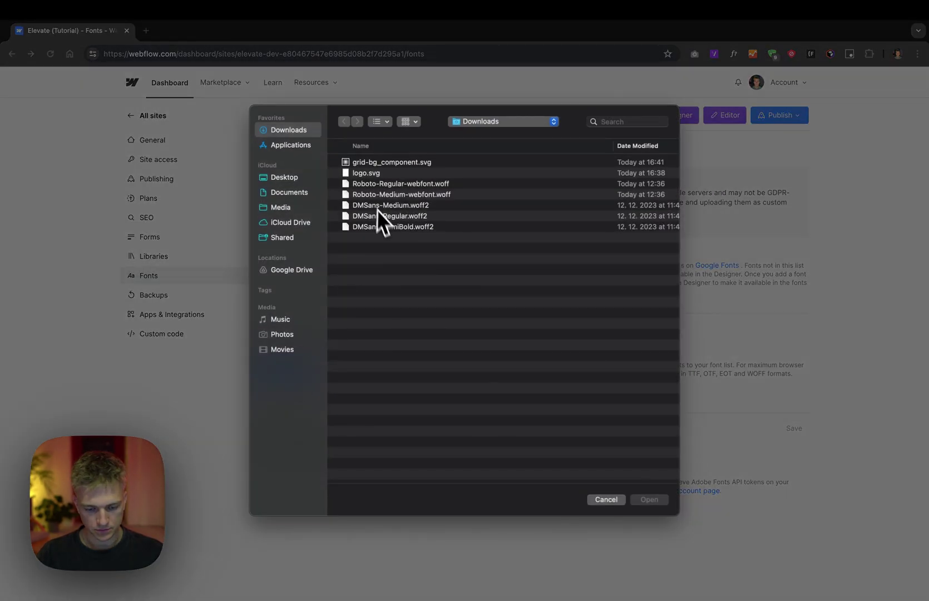
drag(394, 254, 408, 192)
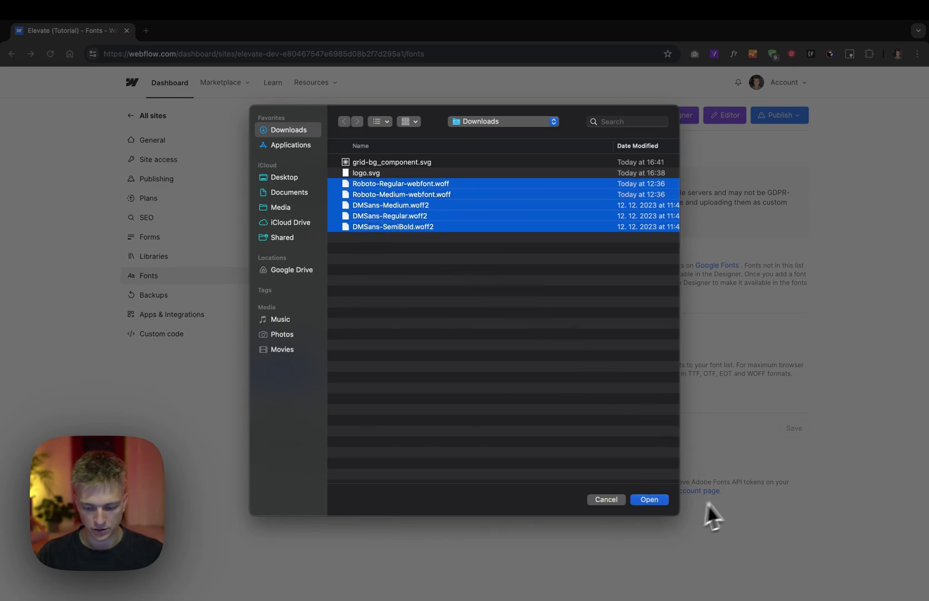
click(660, 500)
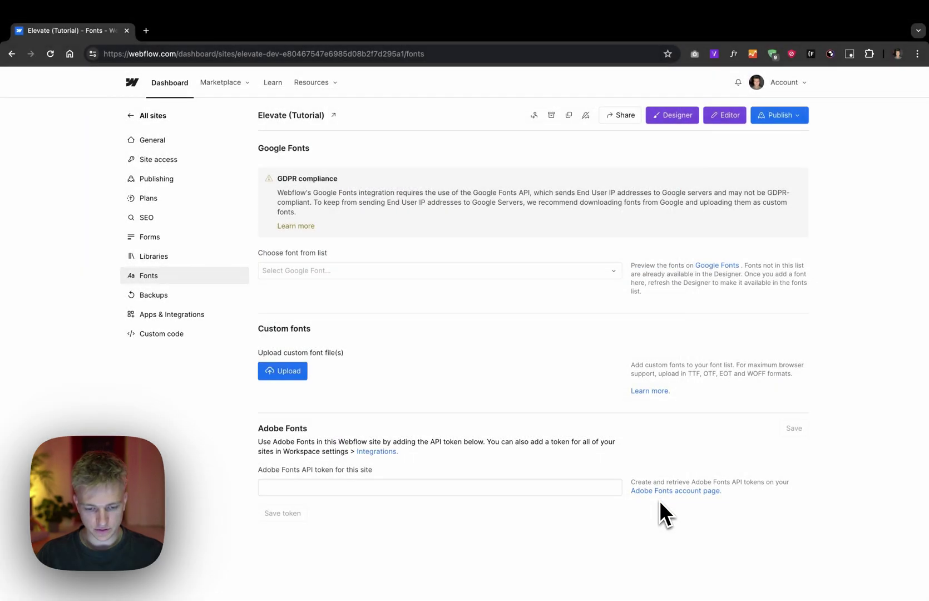
scroll(662, 509, down, 3)
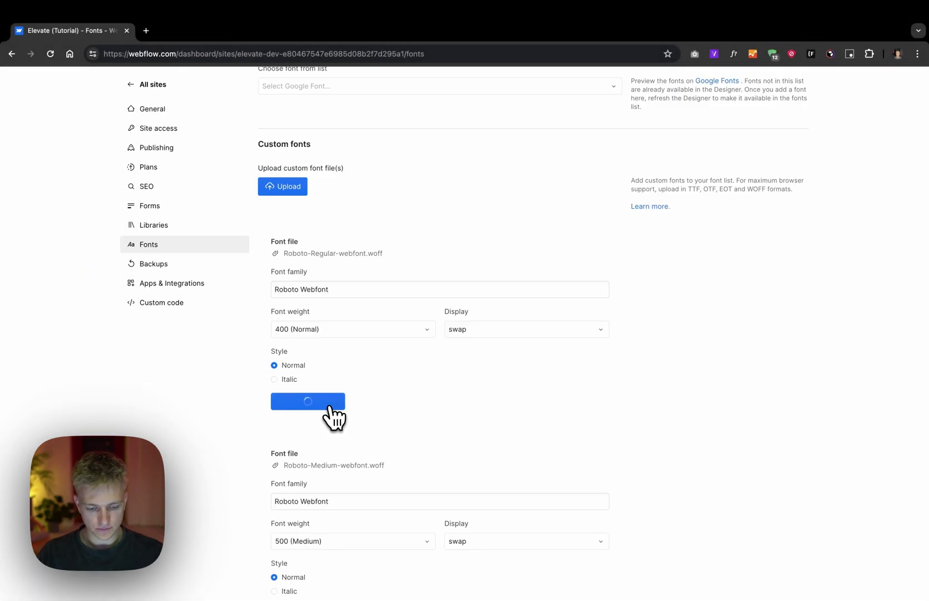
scroll(384, 252, up, 4)
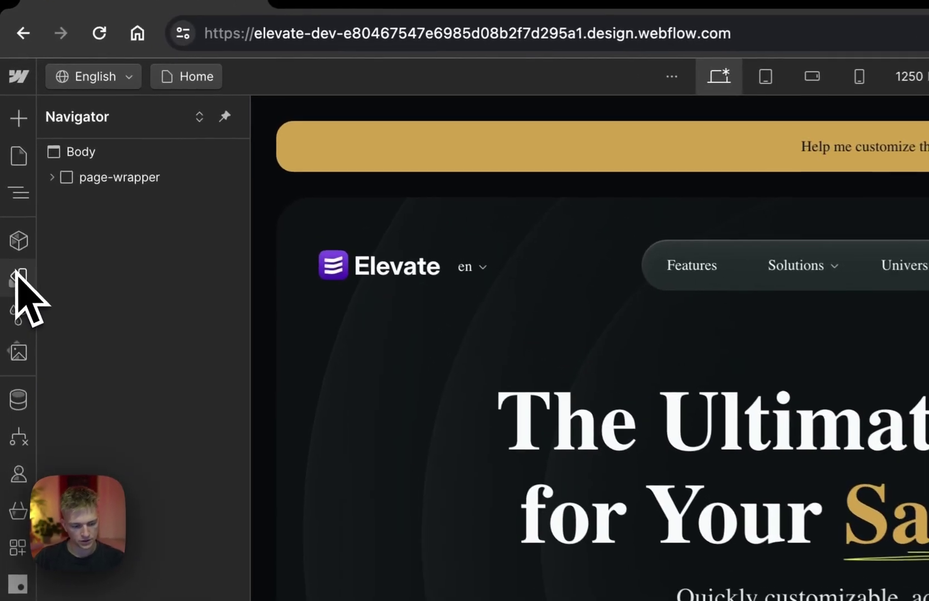
Step: Assign DM Sans and Roboto Webfont to the typography font variables
click(18, 277)
scroll(334, 440, down, 10)
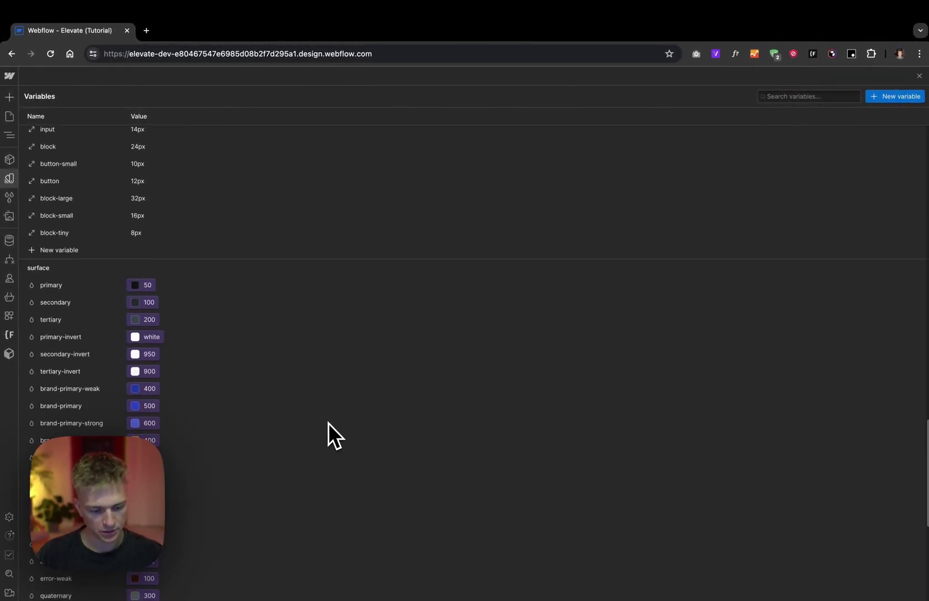
scroll(329, 423, down, 6)
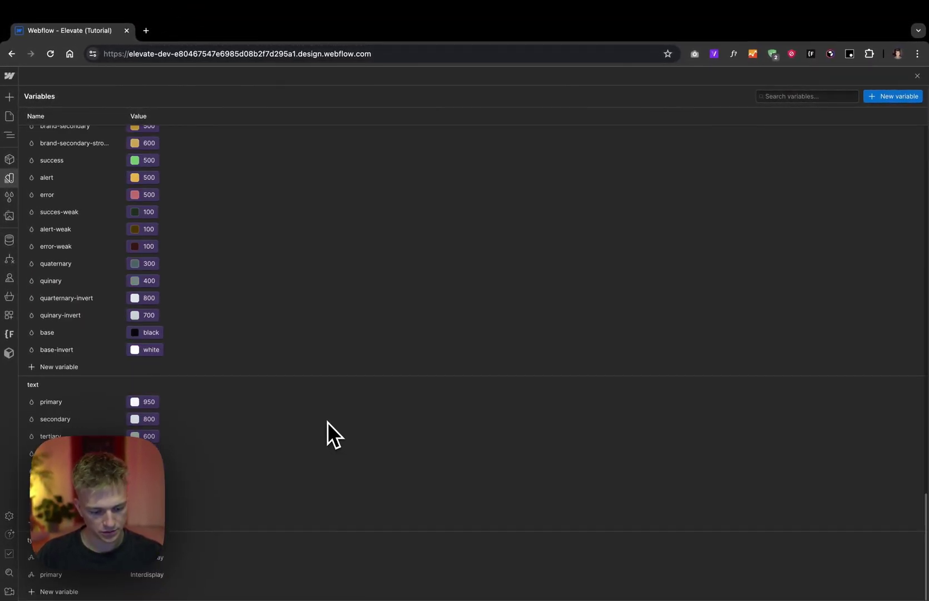
click(156, 577)
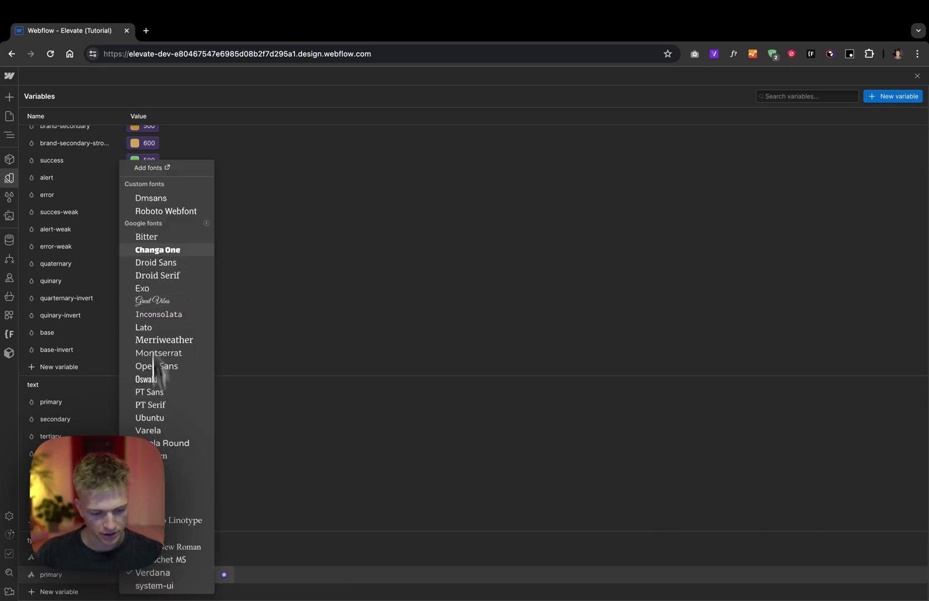
click(173, 212)
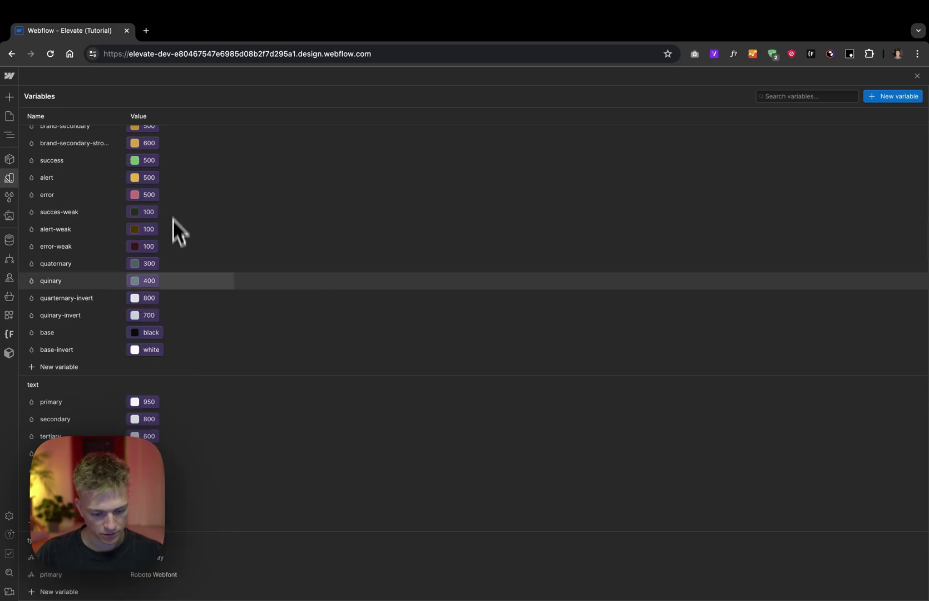
click(155, 557)
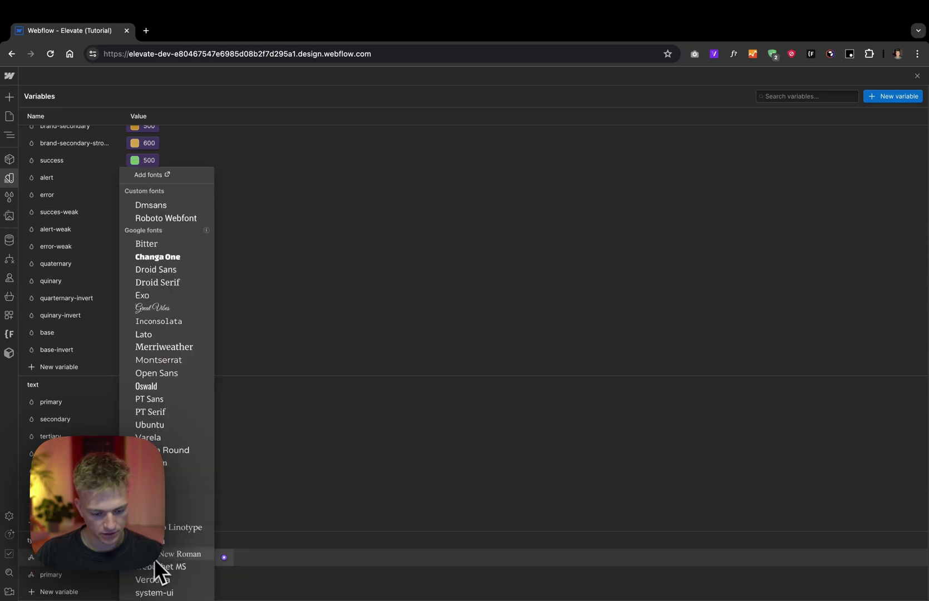
click(173, 210)
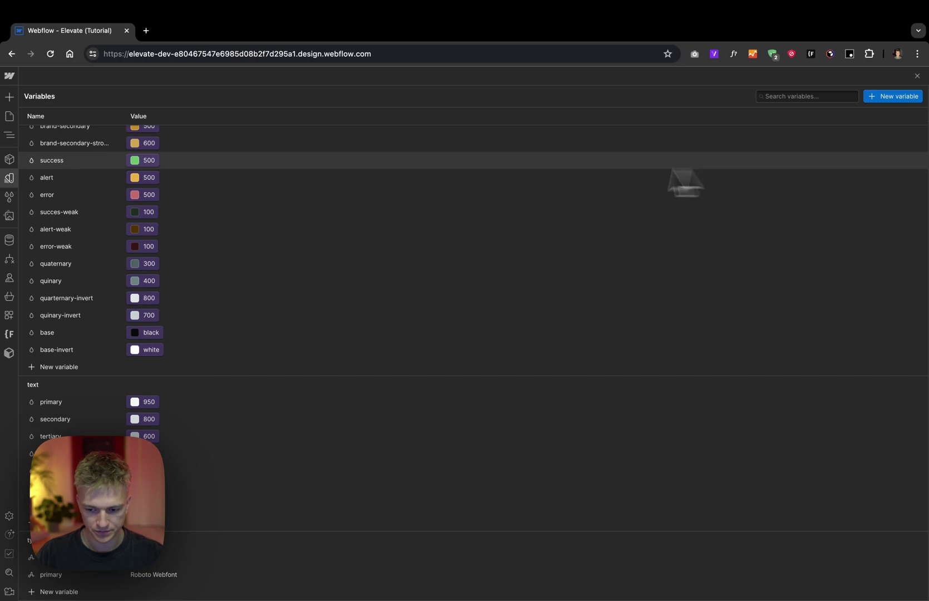
Step: Close Variables, select the hero H1 and scroll through the restyled homepage
click(10, 179)
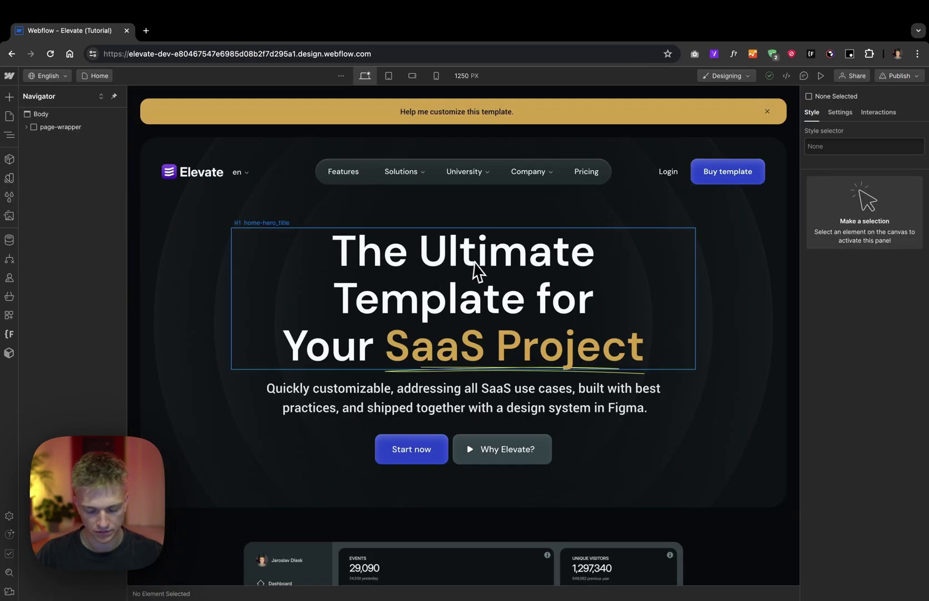
click(475, 263)
scroll(512, 412, down, 10)
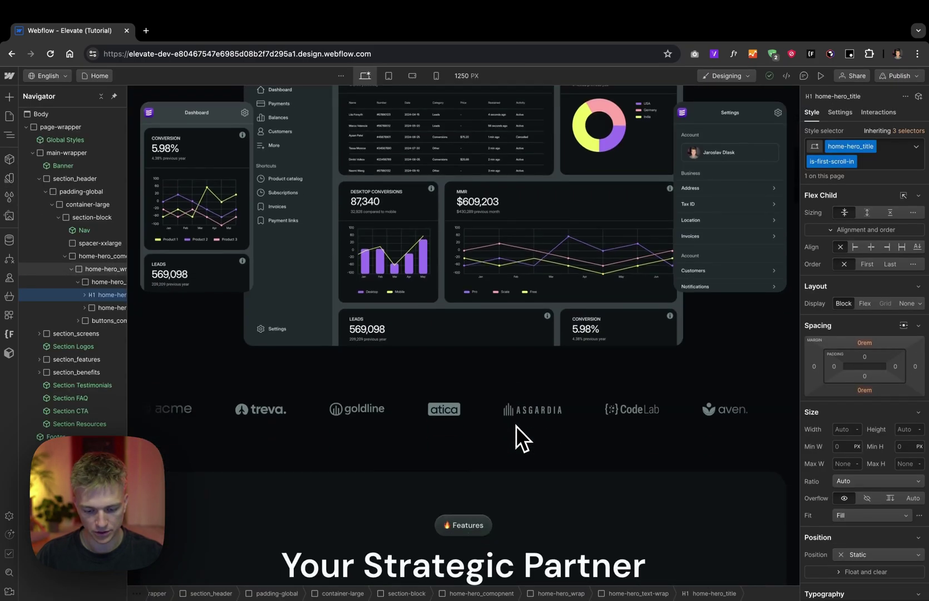
scroll(516, 426, down, 10)
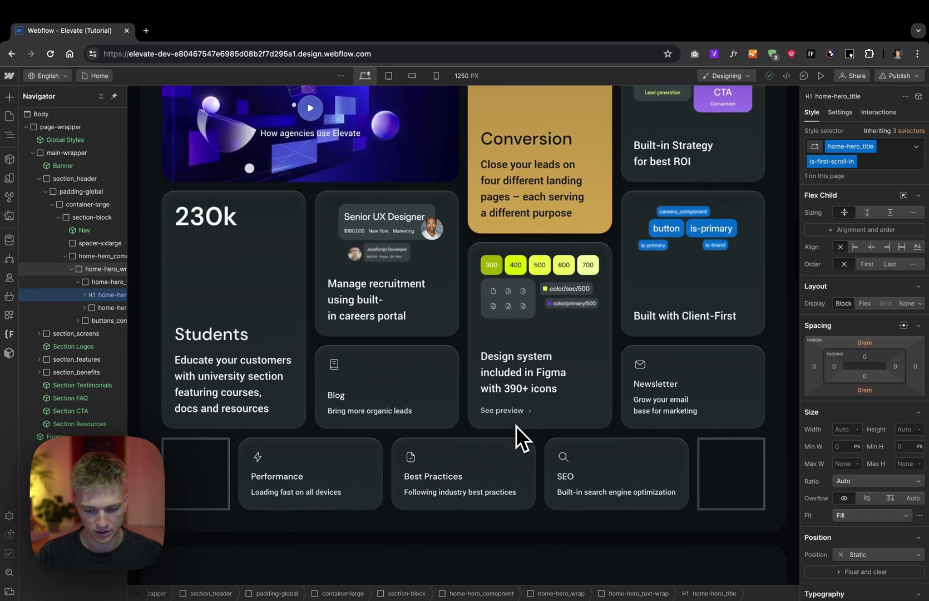
scroll(517, 426, down, 5)
scroll(517, 426, up, 10)
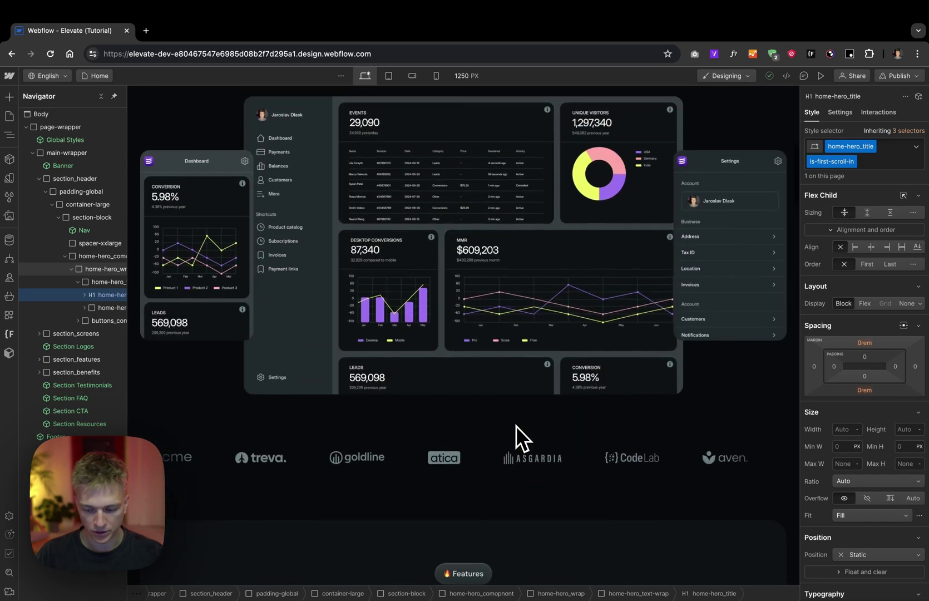
scroll(517, 426, up, 8)
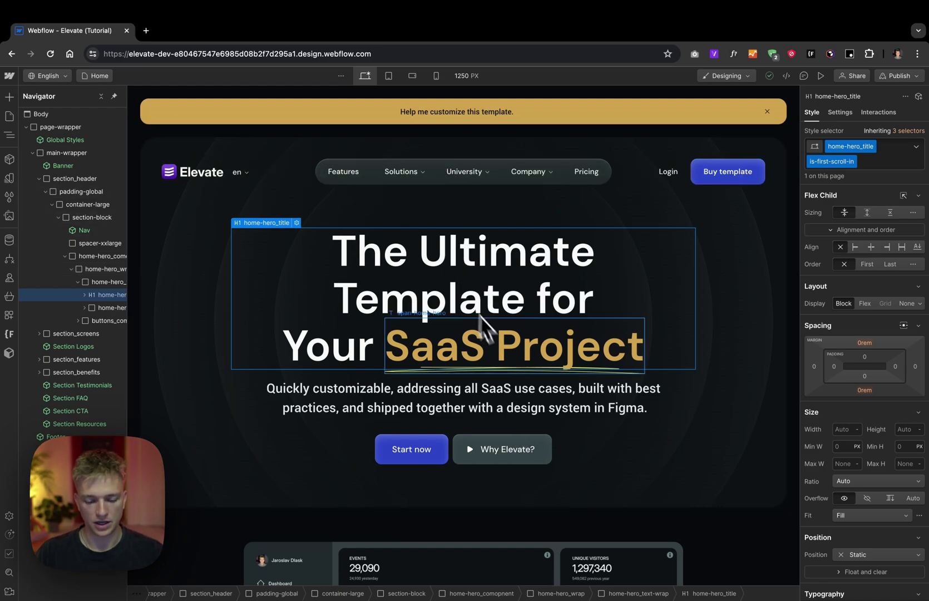
key(ctrl+Right)
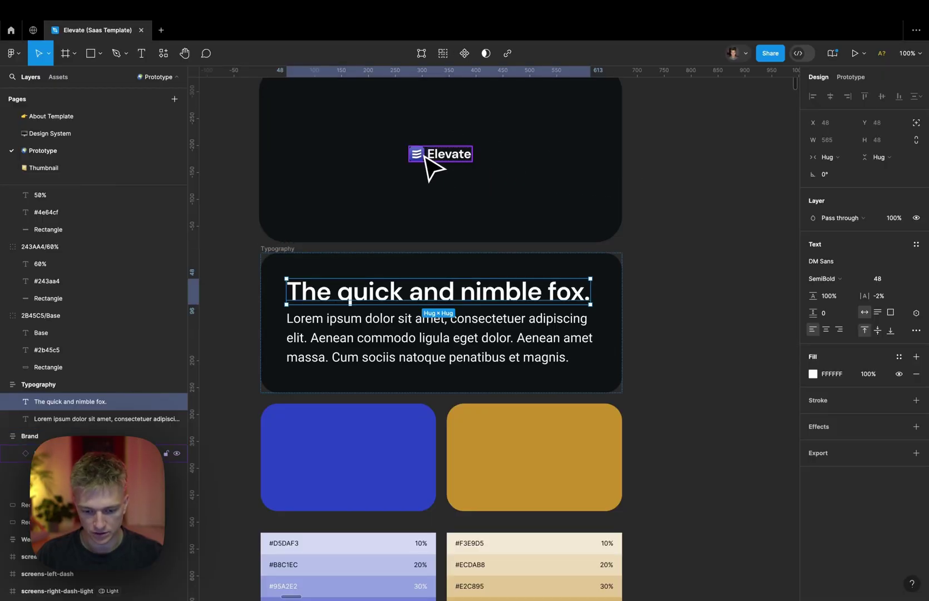
Step: Export the Elevate logo as logo.svg to Downloads, replacing the old copy
click(424, 156)
key(shift+2)
scroll(409, 237, down, 3)
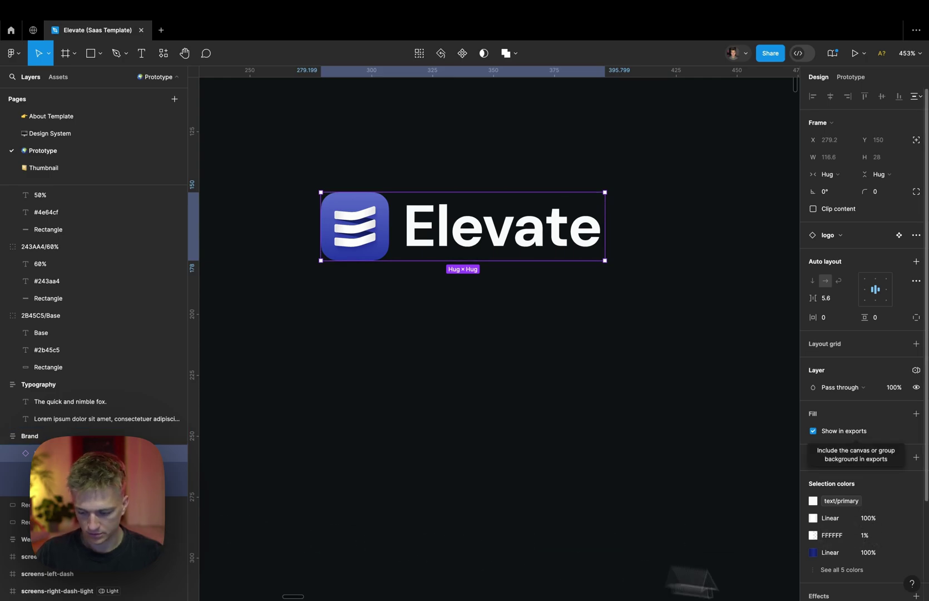
scroll(856, 446, down, 3)
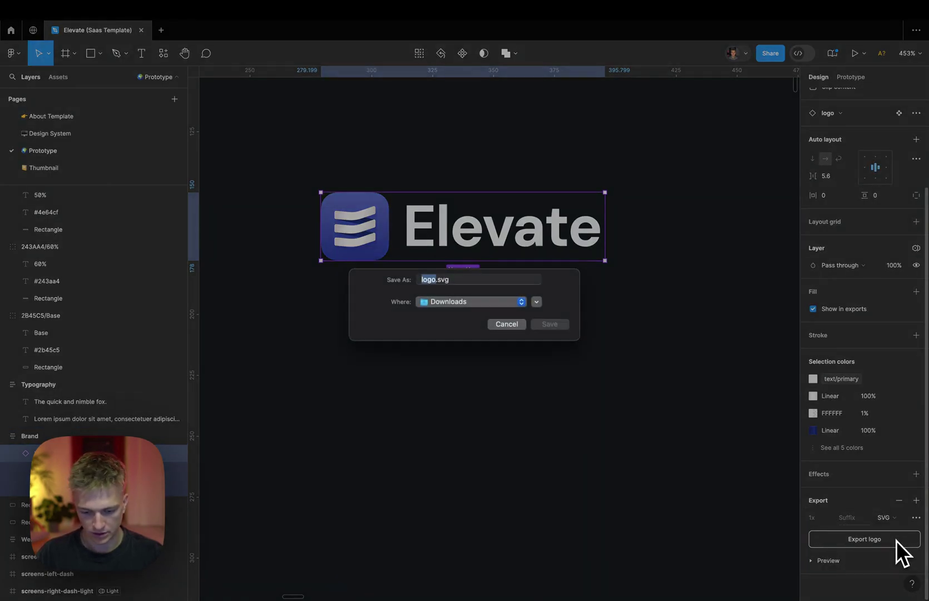
click(550, 330)
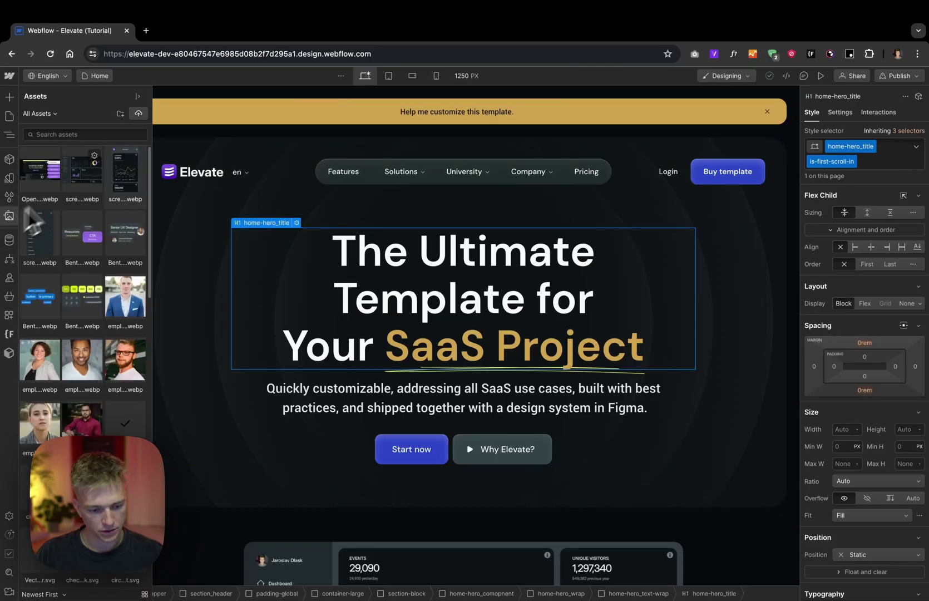
Step: Upload logo.svg to Assets and select the logo image inside the Nav component
click(141, 116)
double_click(375, 162)
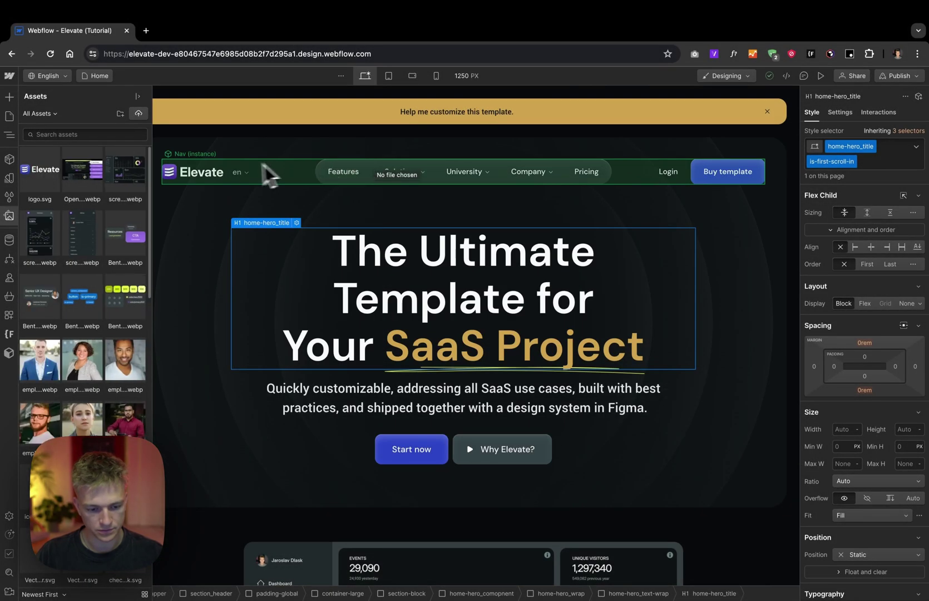
double_click(228, 170)
click(183, 178)
click(195, 170)
double_click(195, 170)
Step: Replace the nav logo image with logo.svg and exit component editing
click(222, 160)
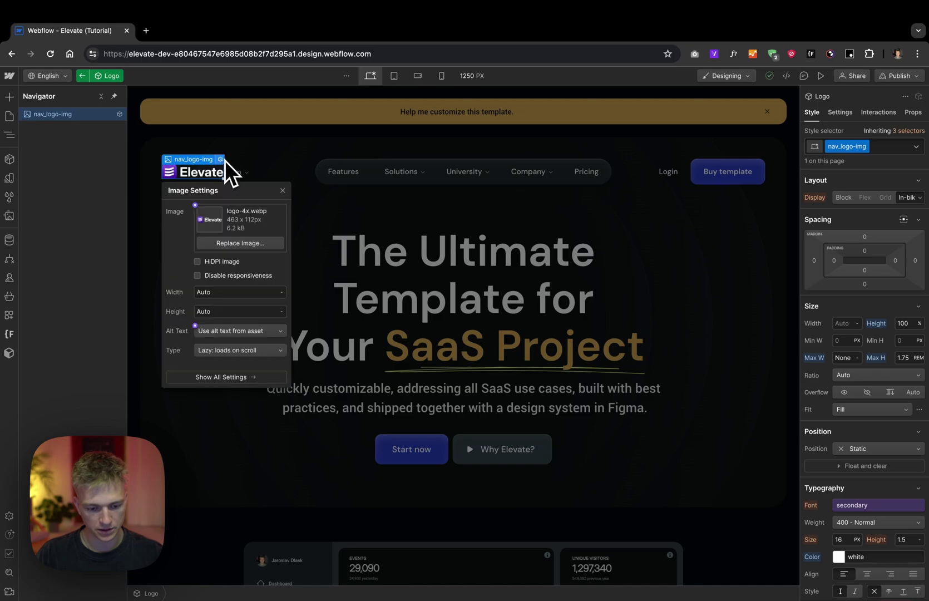
click(217, 241)
click(41, 168)
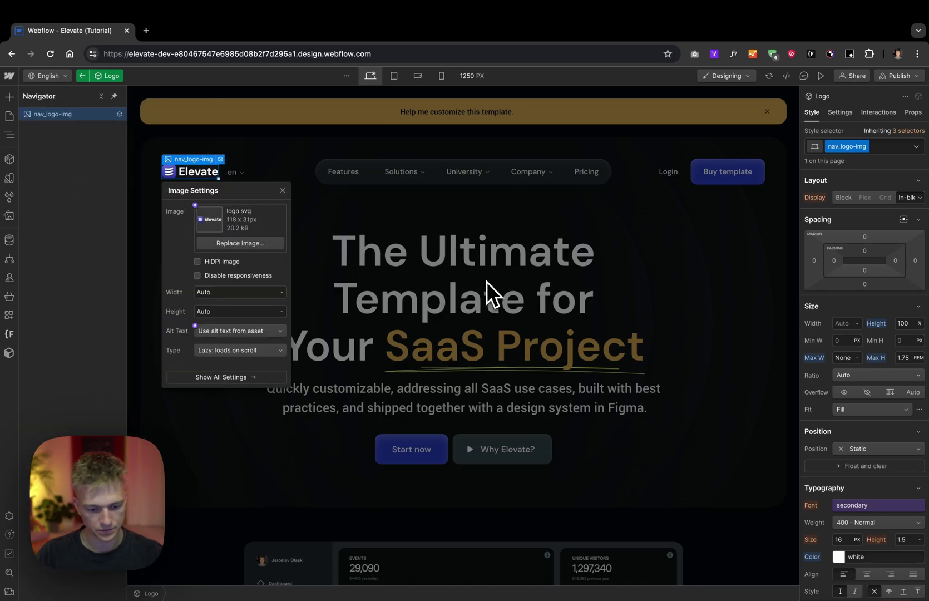
click(360, 233)
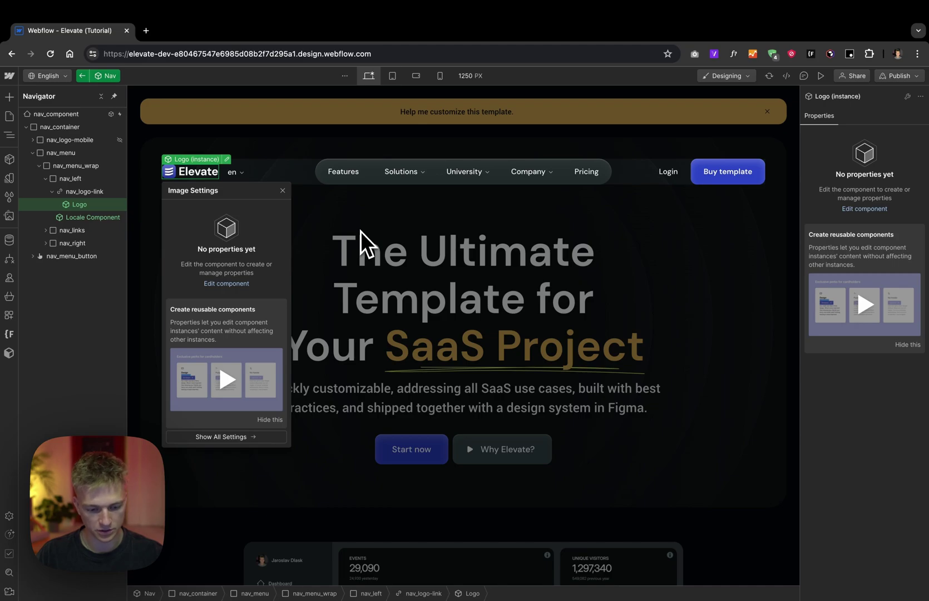
click(360, 231)
click(753, 492)
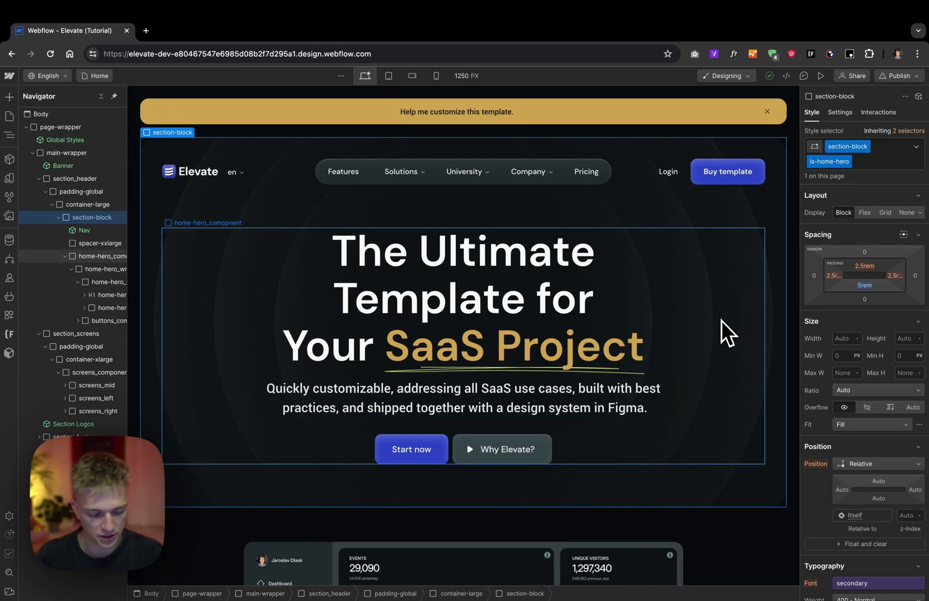
Step: Export grid-bg_component from the Grid frame as grid-bg_component.svg, overwriting the old file
key(ctrl+Right)
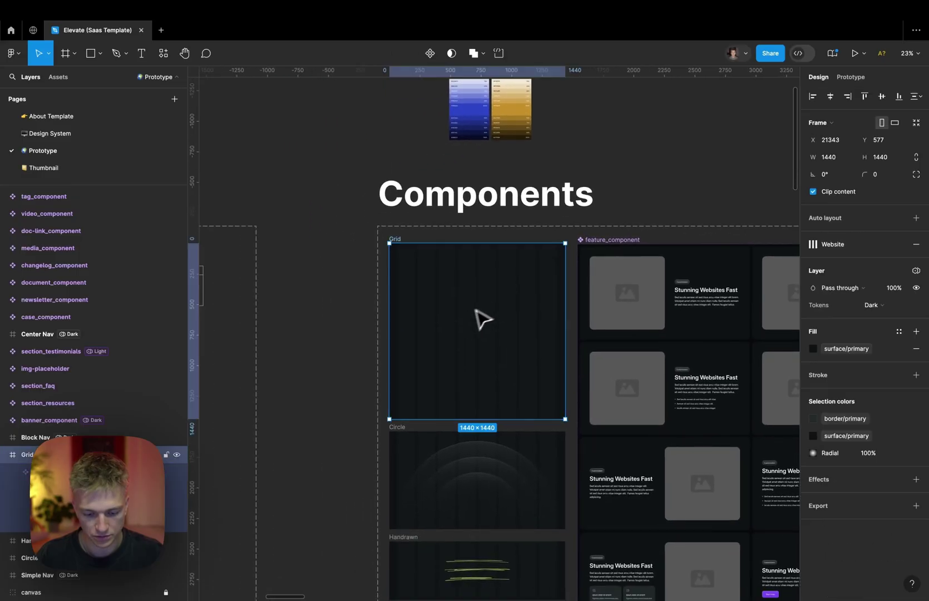
click(483, 289)
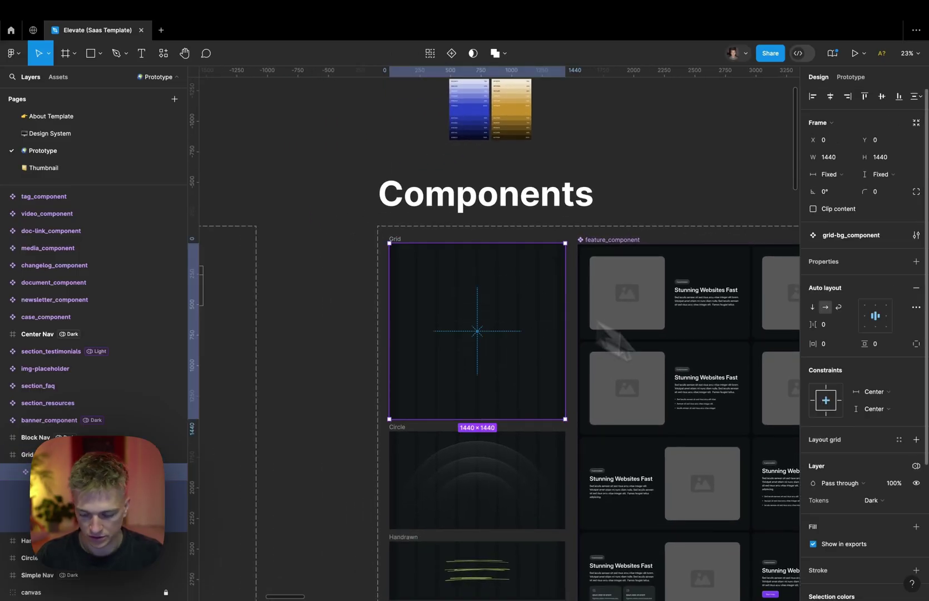
scroll(868, 531, down, 4)
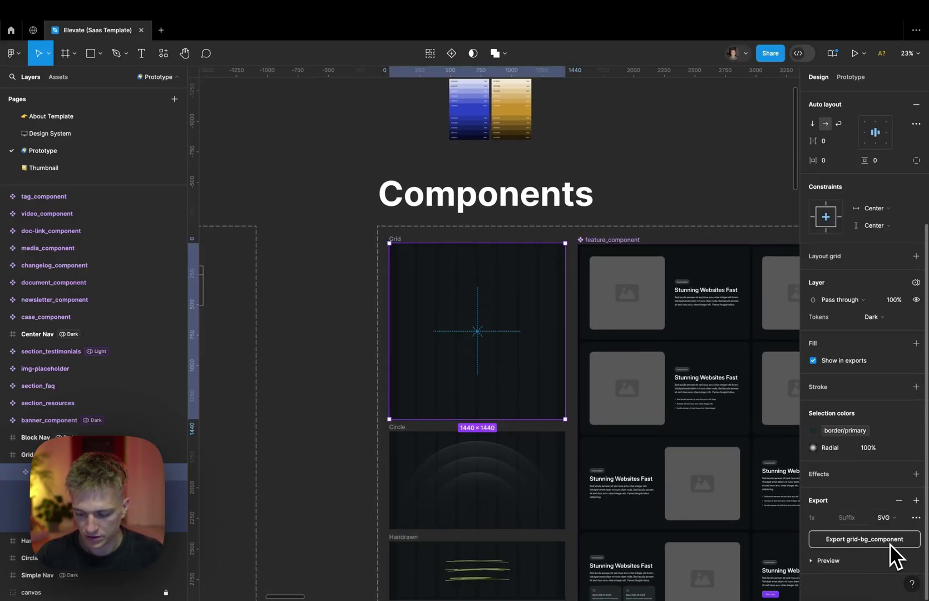
click(890, 545)
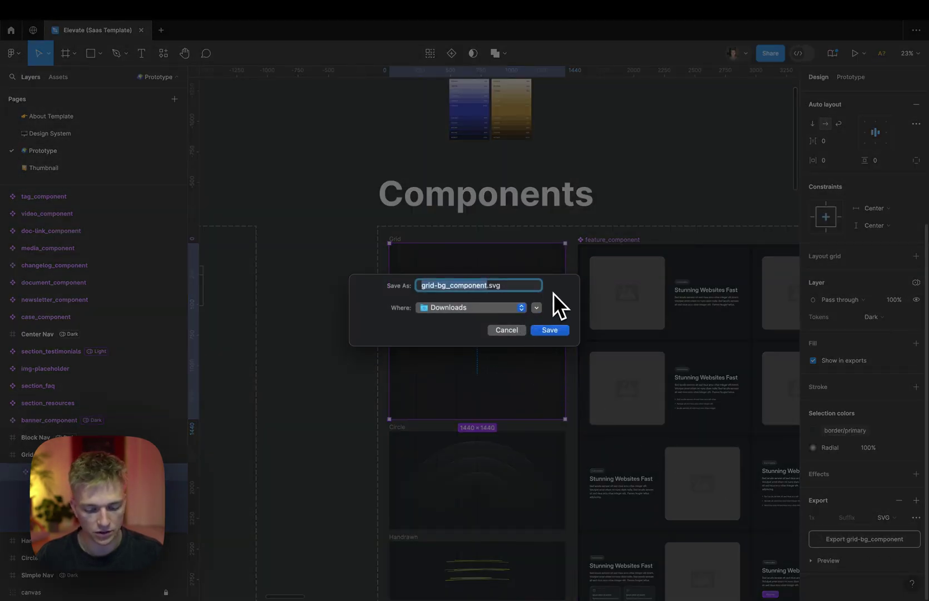
click(548, 328)
click(514, 372)
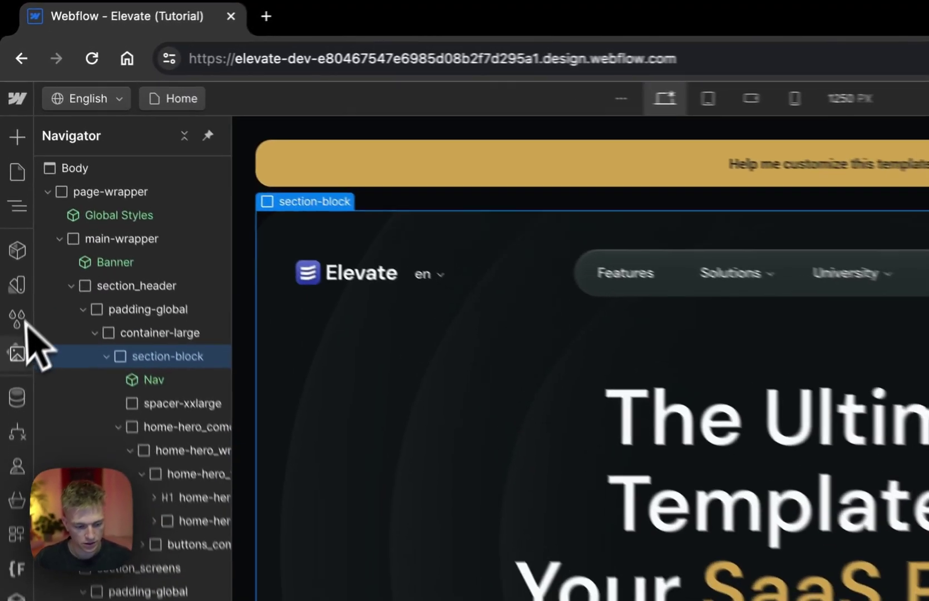
Step: Upload grid-bg_component.svg from Downloads into the asset library
click(18, 353)
click(253, 167)
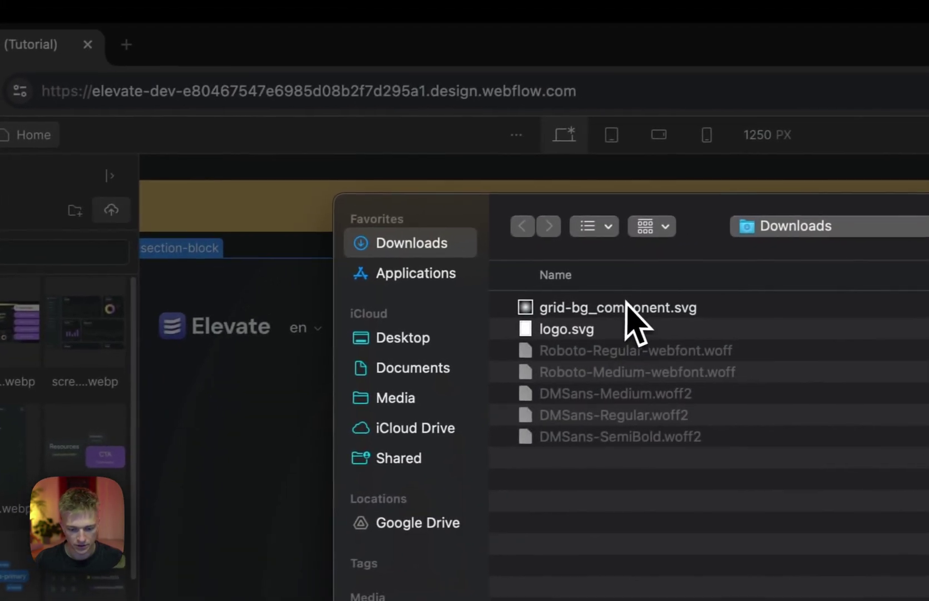
double_click(797, 275)
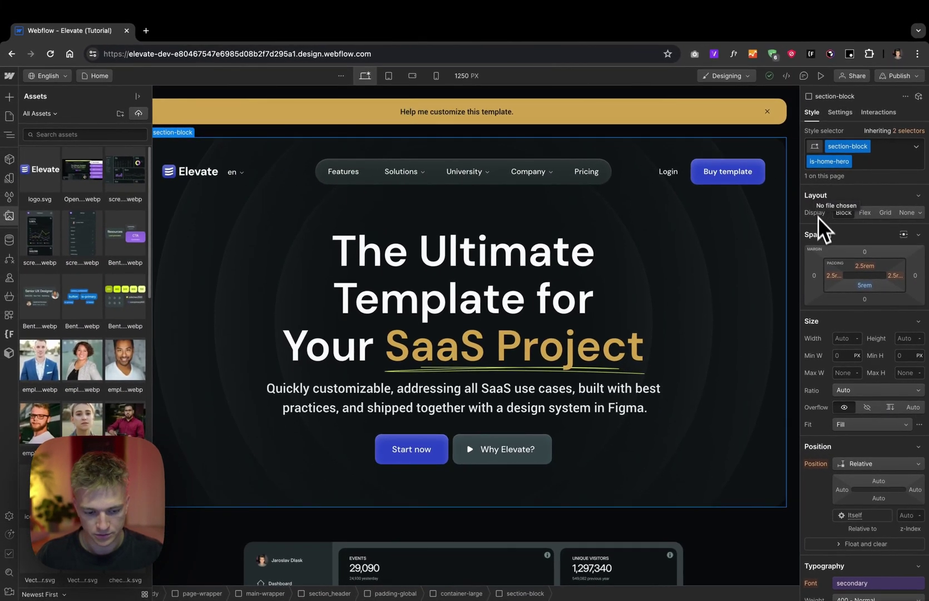
Step: Delete one circle background layer and swap the other's image to grid-bg_component.svg
scroll(829, 277, down, 5)
scroll(829, 278, down, 8)
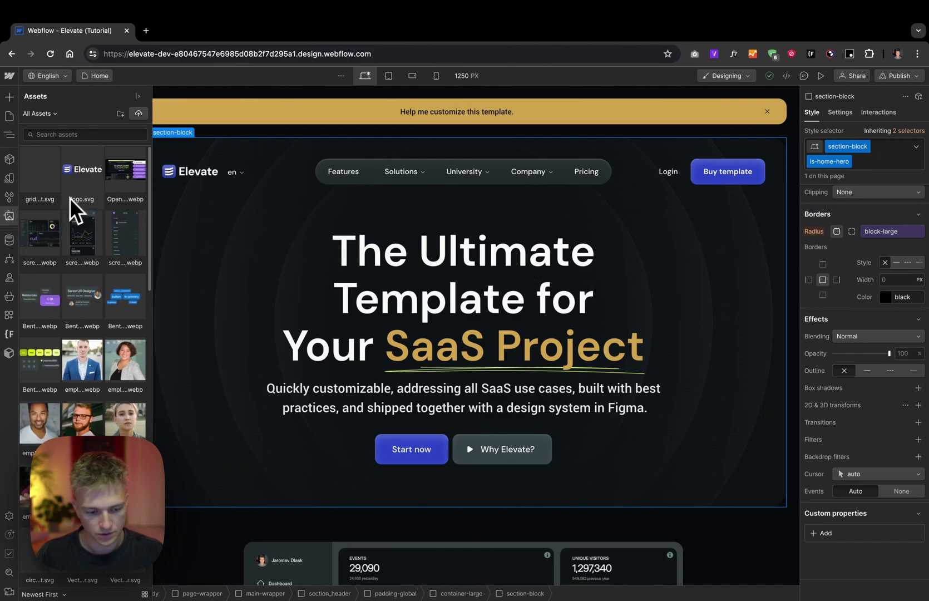
scroll(842, 292, up, 3)
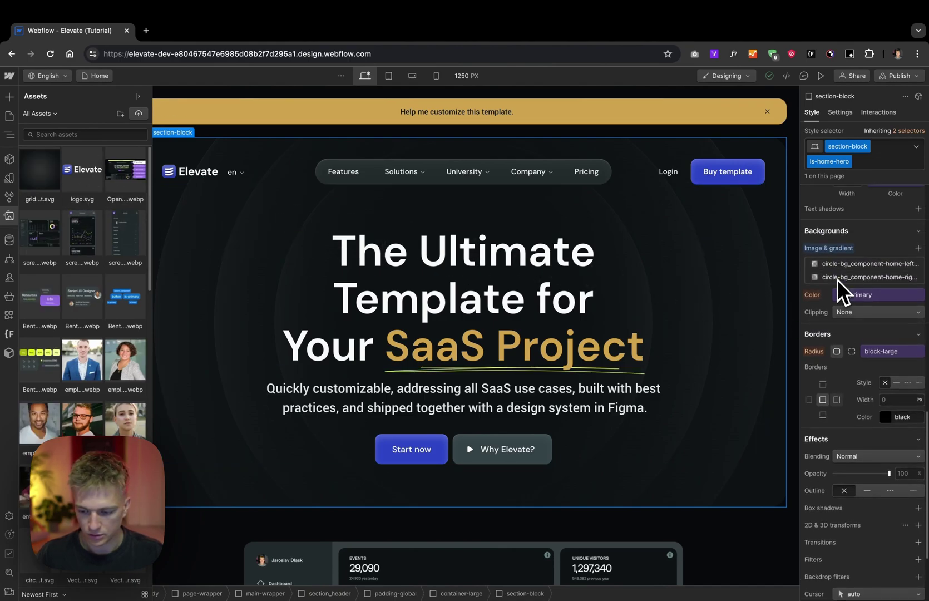
click(916, 273)
click(871, 276)
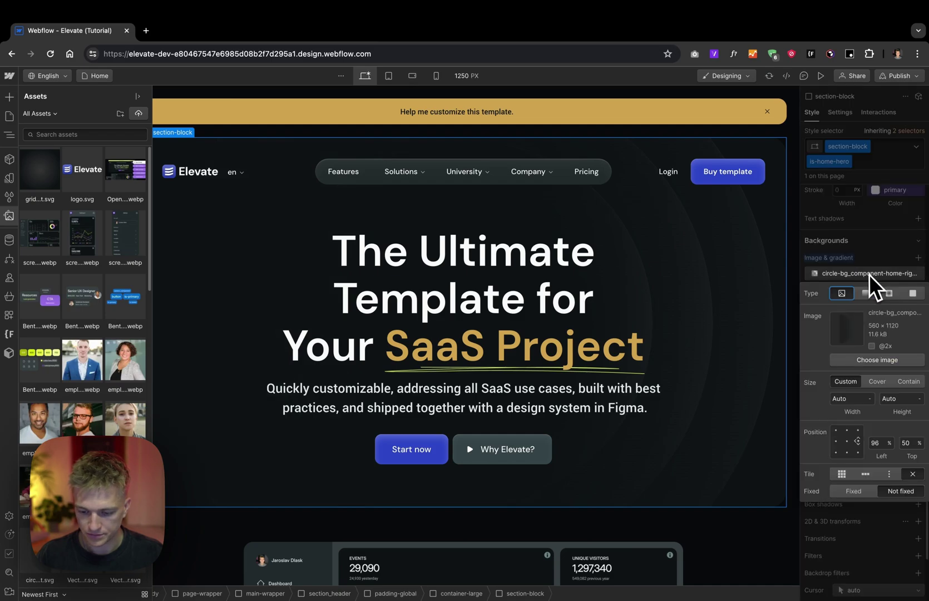
click(877, 360)
click(42, 178)
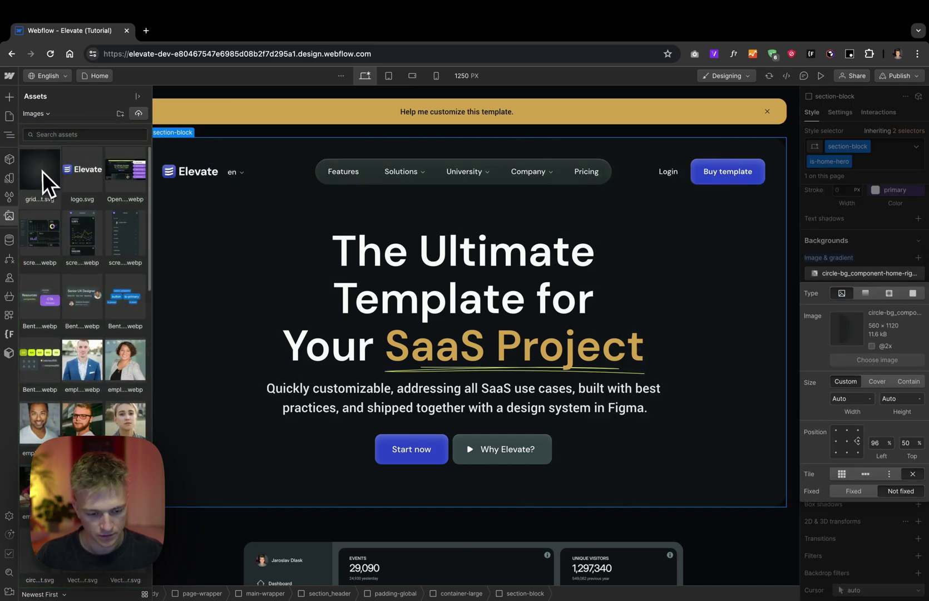
Step: Centre the grid background image and set its width to 1080 px
click(856, 399)
text(960)
click(847, 441)
click(852, 398)
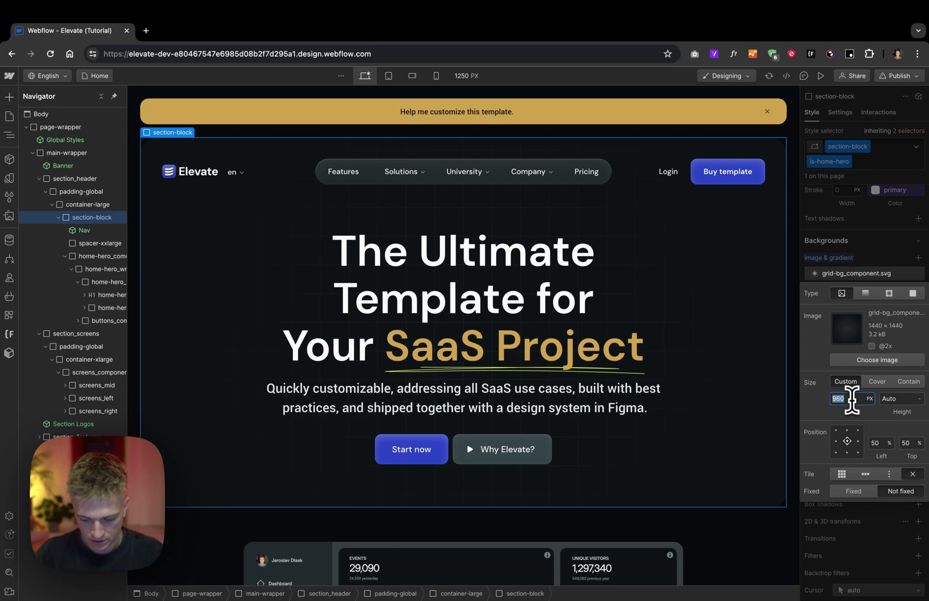
text(1080)
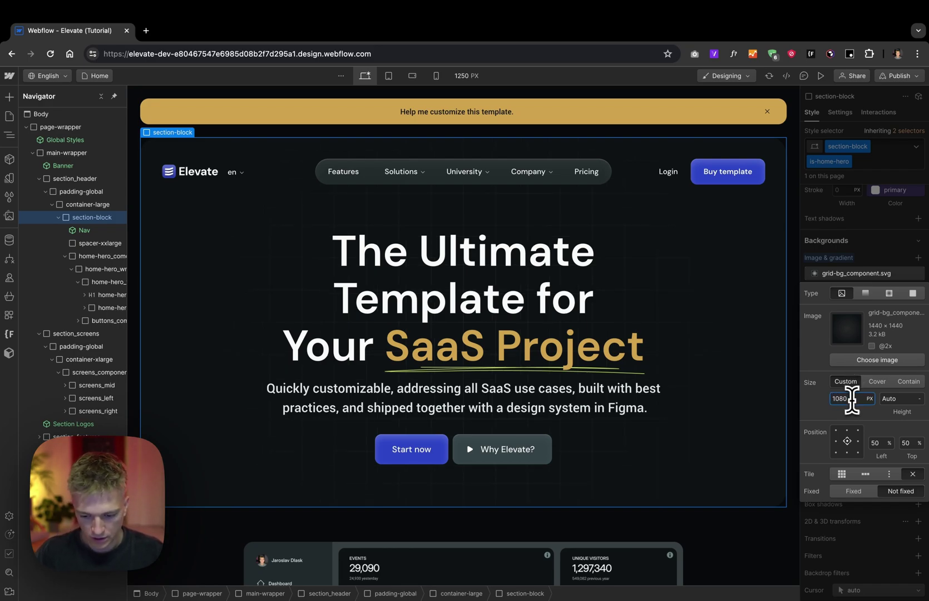
click(895, 529)
click(821, 76)
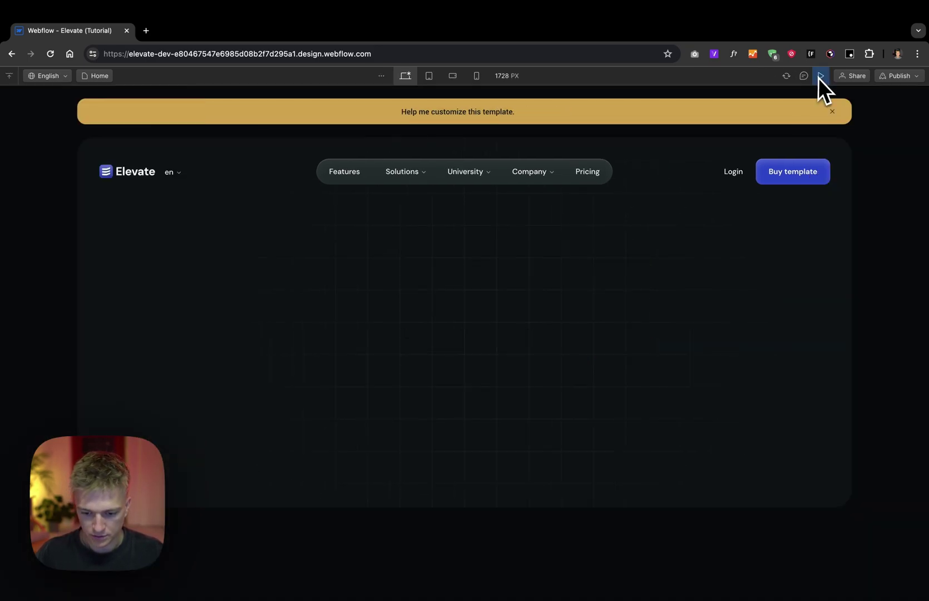
scroll(805, 204, down, 5)
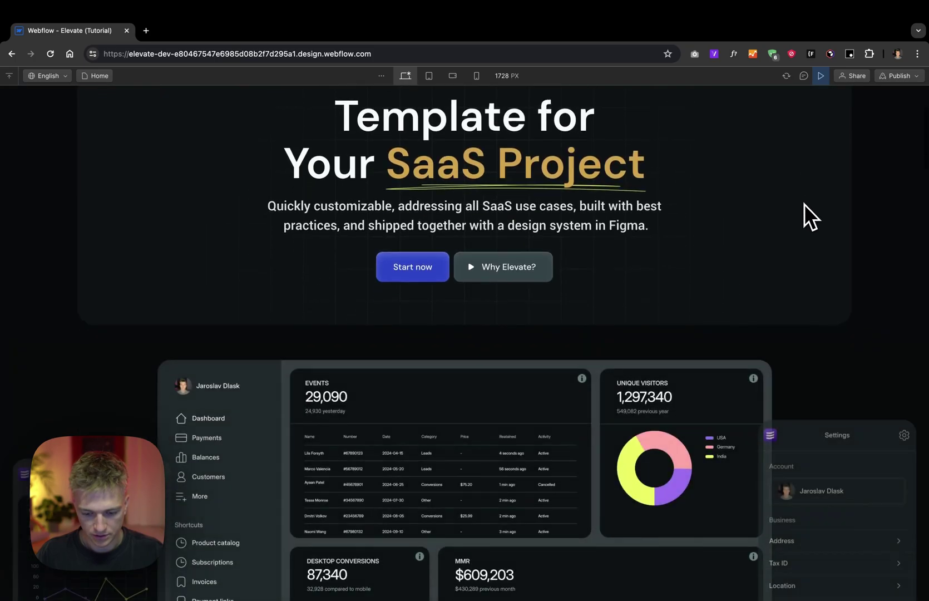
scroll(804, 205, up, 5)
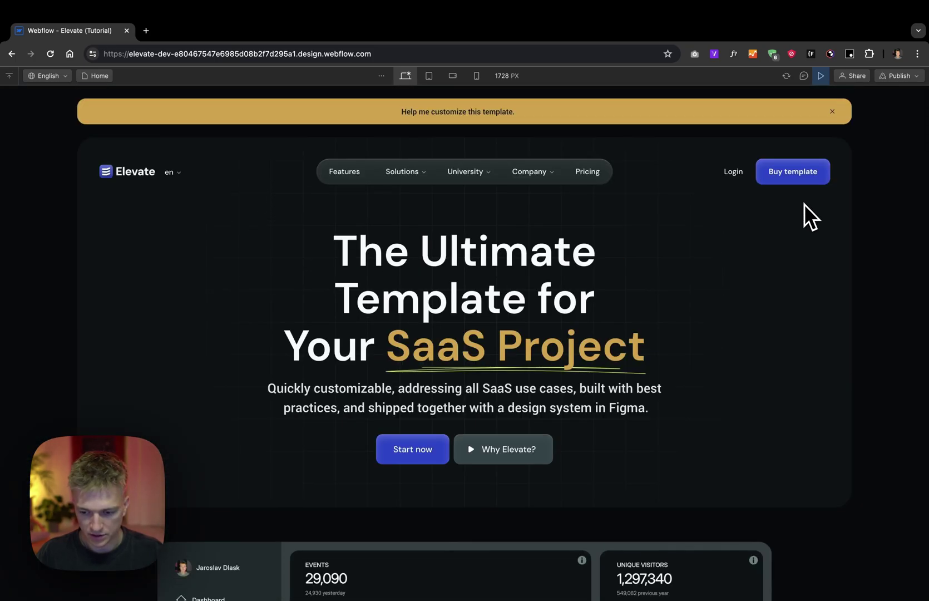
click(821, 76)
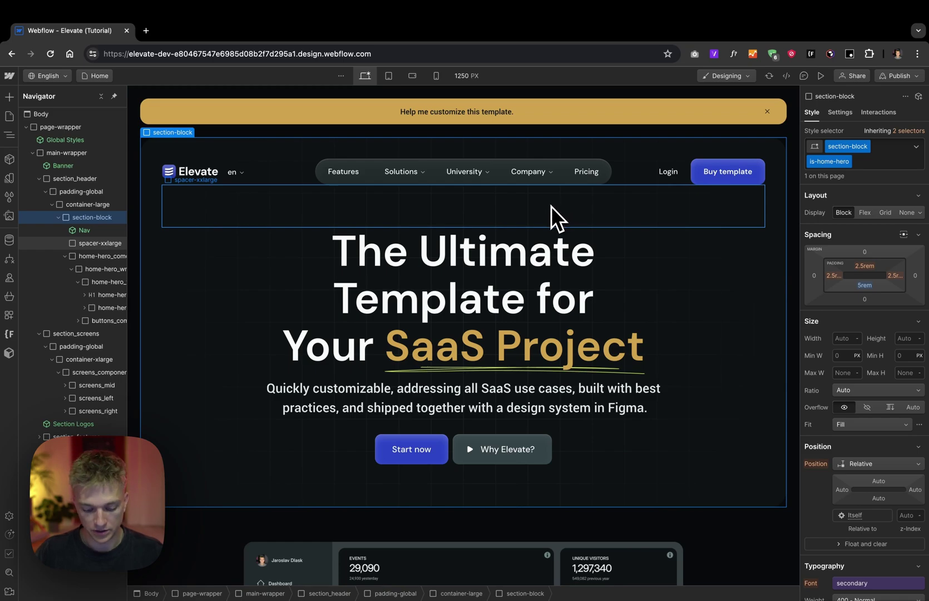
Step: Open the Components page through Cmd+K quick search for 'com'
key(super+k)
text(com)
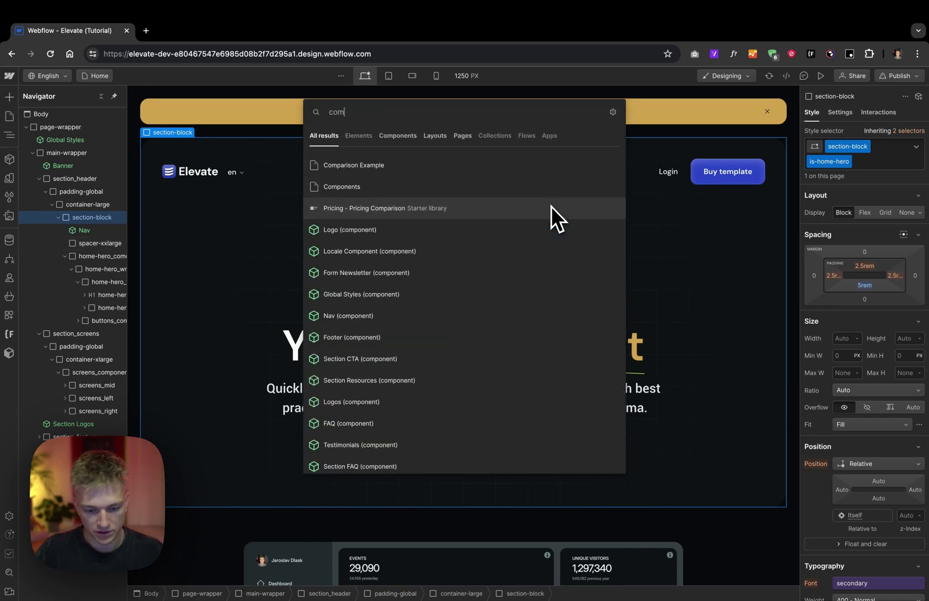
click(520, 186)
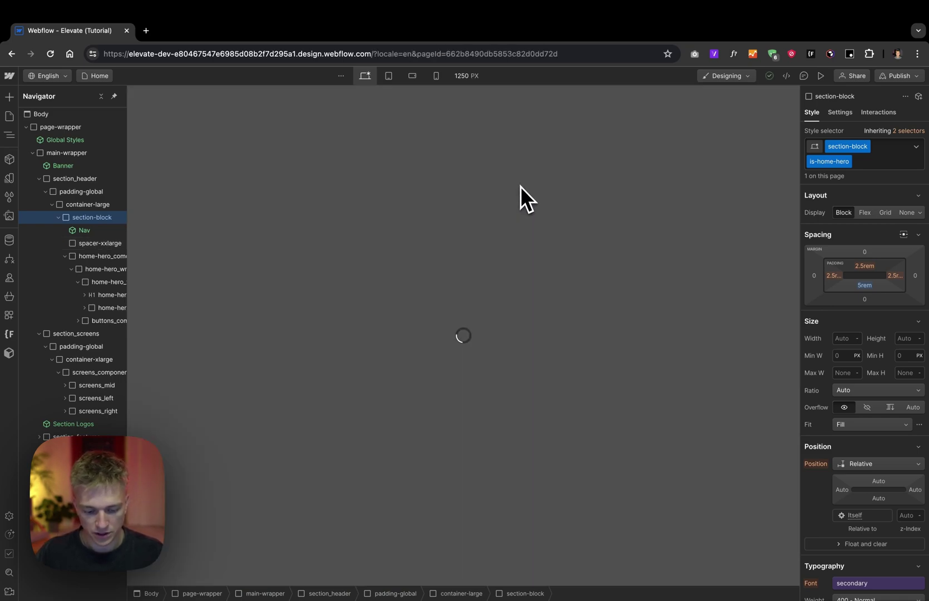
scroll(482, 298, down, 20)
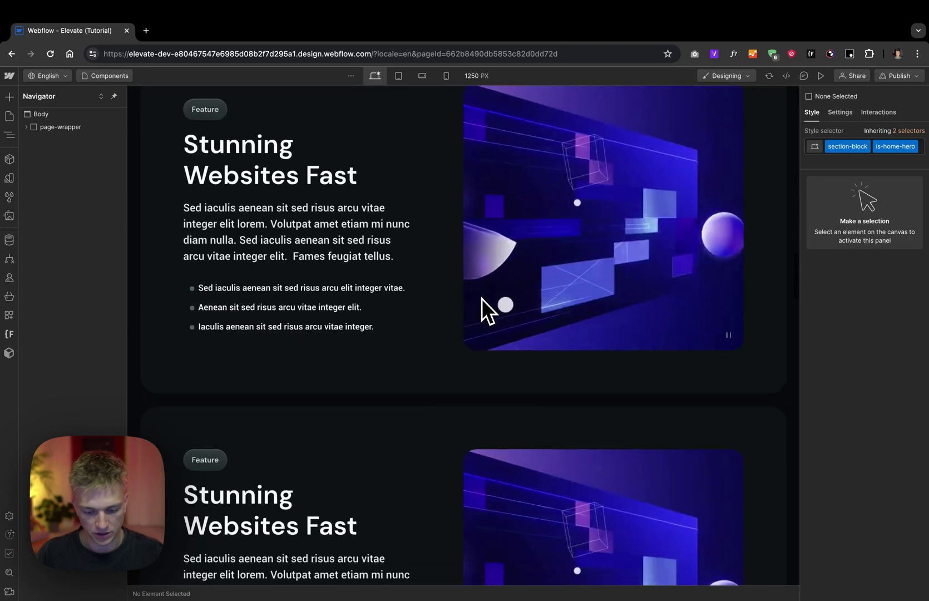
scroll(481, 299, down, 20)
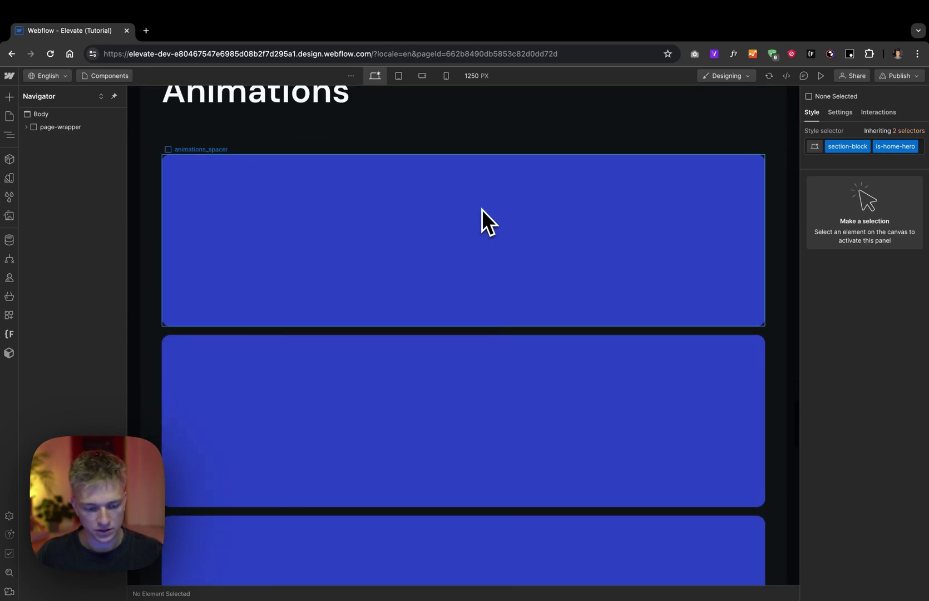
Step: Select the animations spacer and the first, second and third scroll-in blocks in turn
click(481, 209)
scroll(389, 228, down, 1)
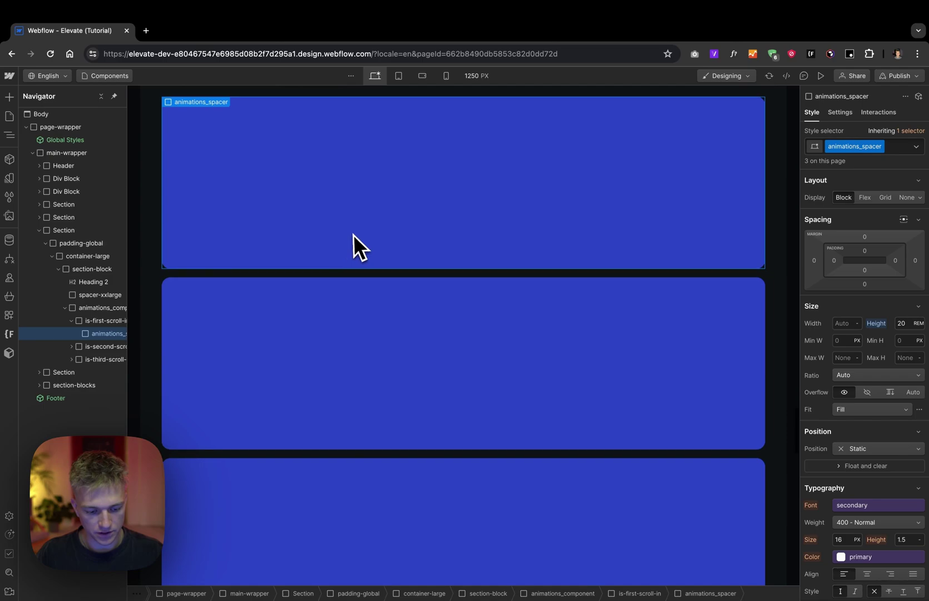
click(103, 323)
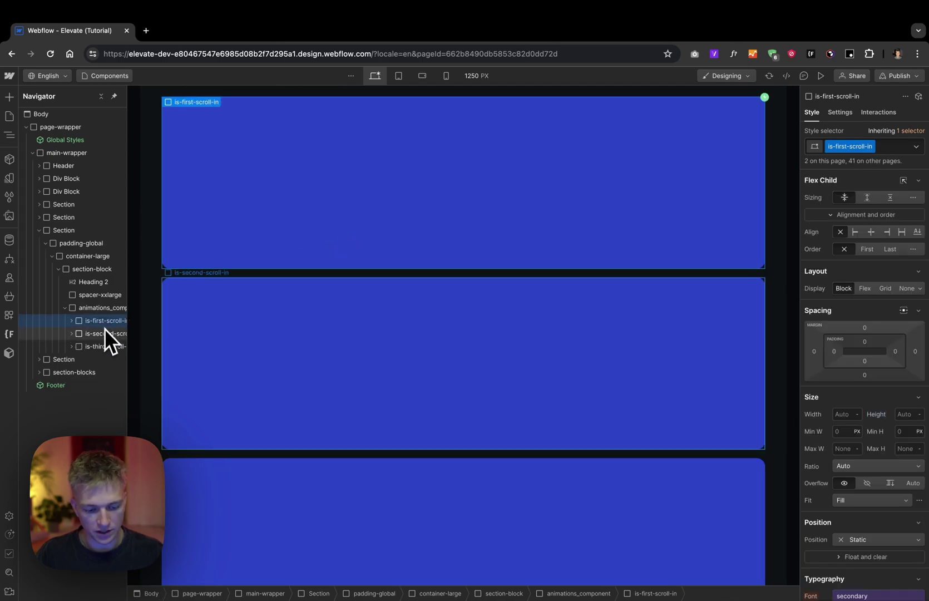
click(106, 334)
click(108, 346)
click(106, 321)
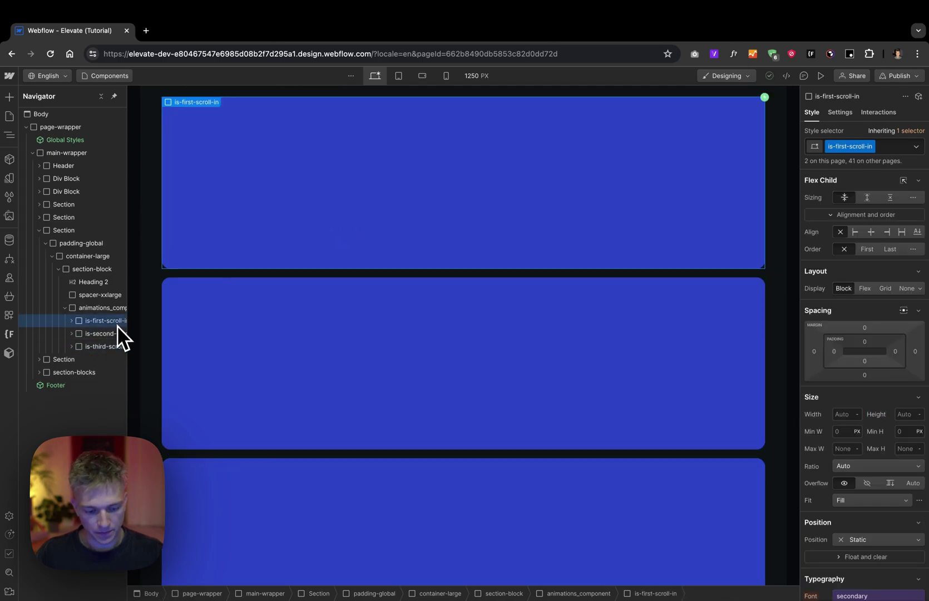
click(114, 334)
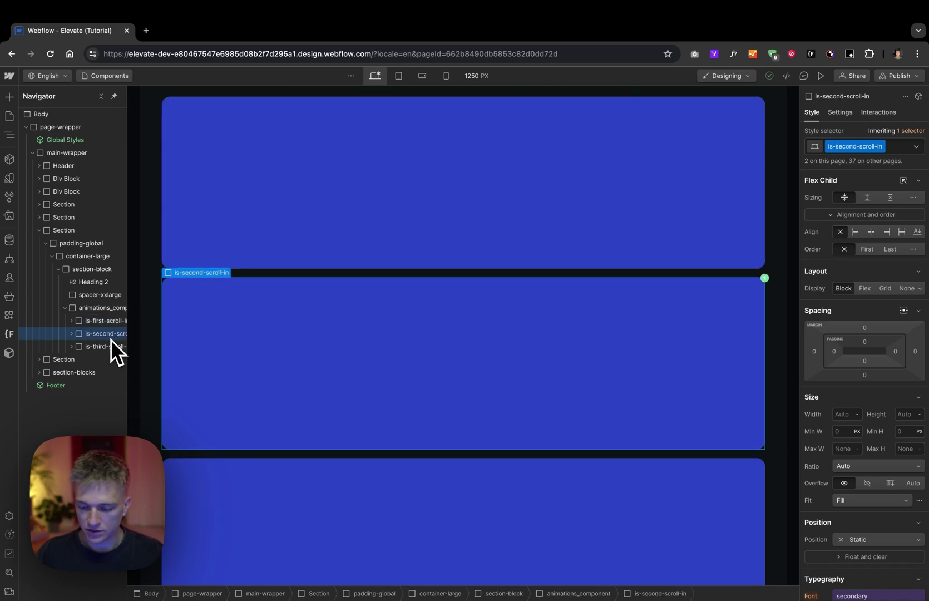
click(109, 346)
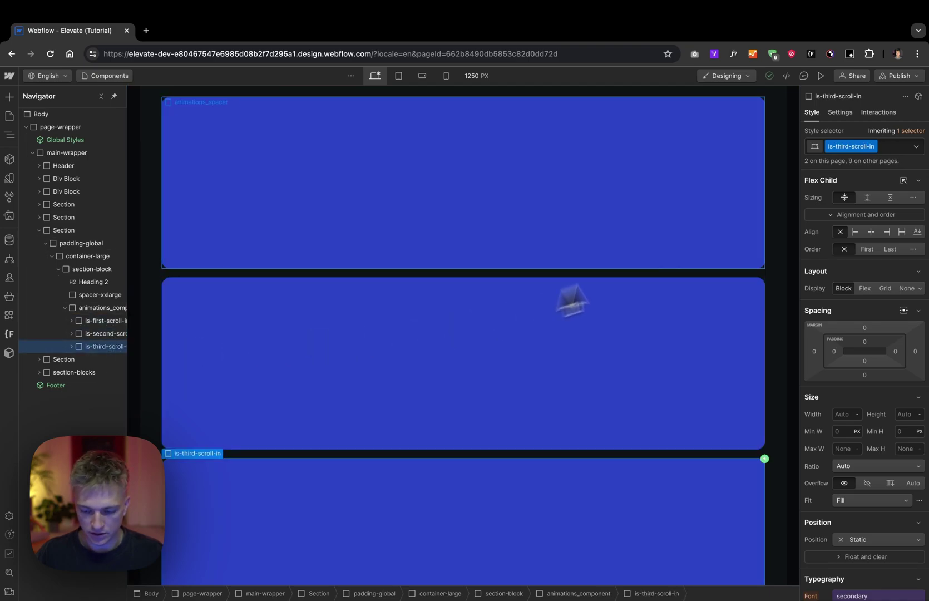
Step: Inspect the third block's Scroll into view trigger and its Default Third [Scroll In] animation
click(888, 113)
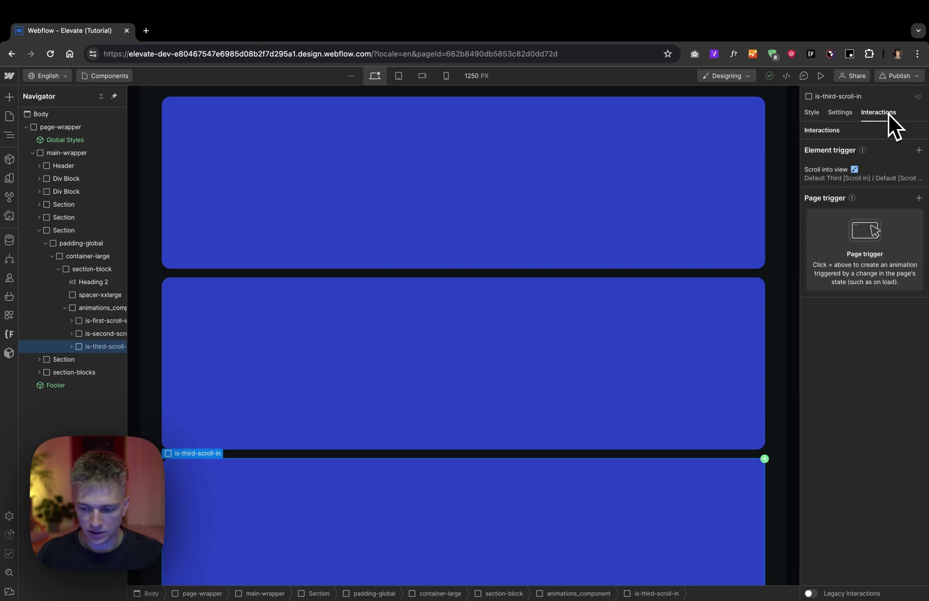
click(874, 173)
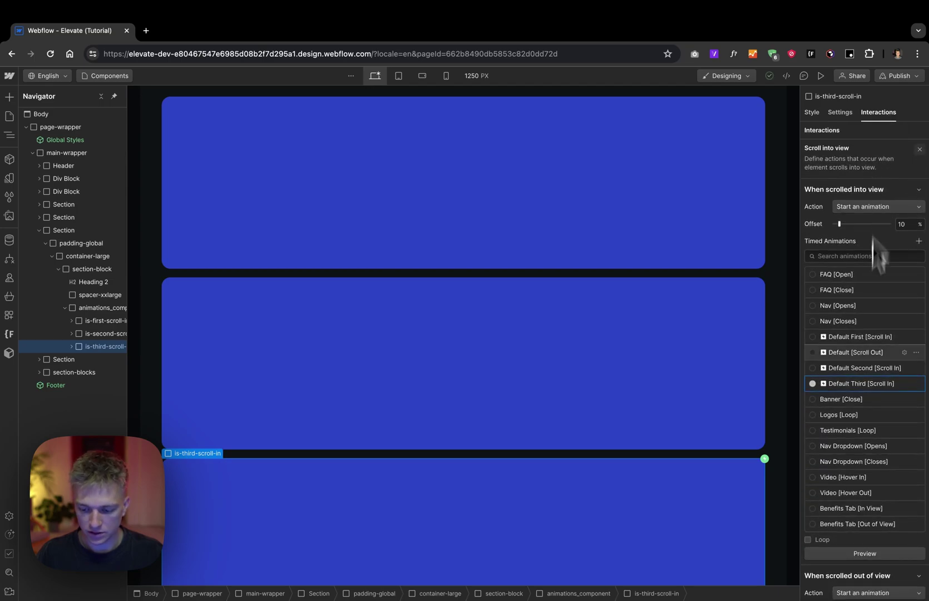
scroll(865, 356, down, 2)
click(877, 322)
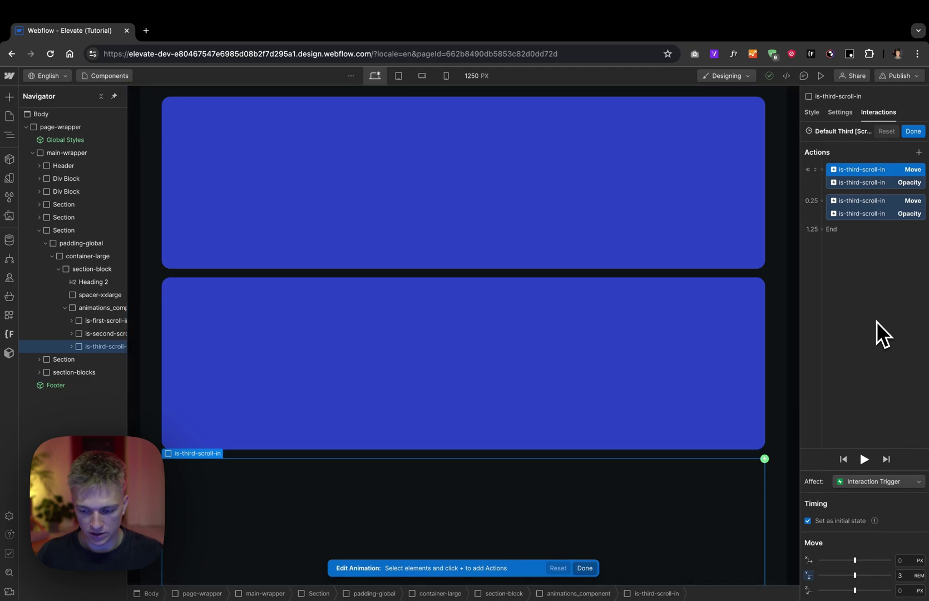
click(914, 133)
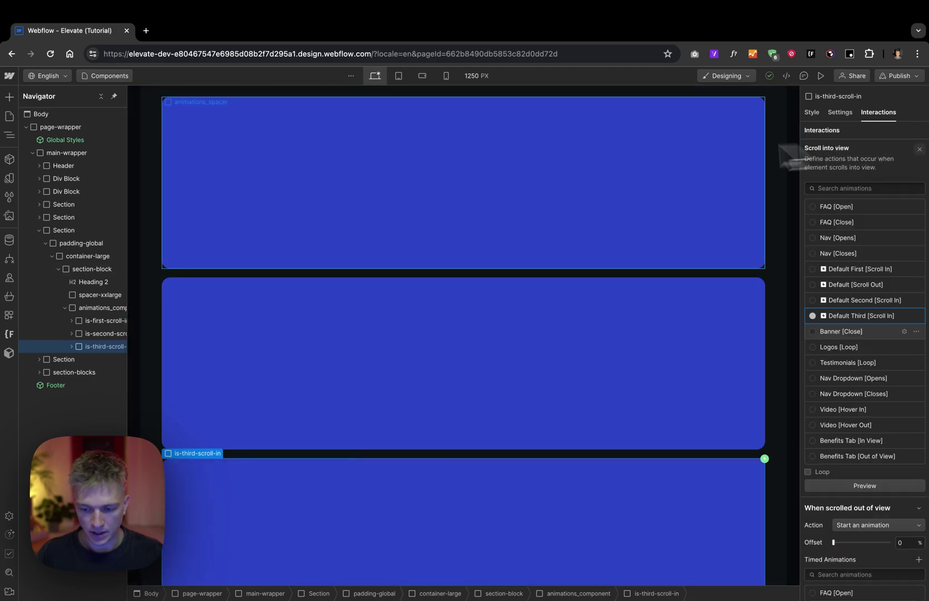
scroll(635, 153, down, 20)
scroll(634, 153, up, 3)
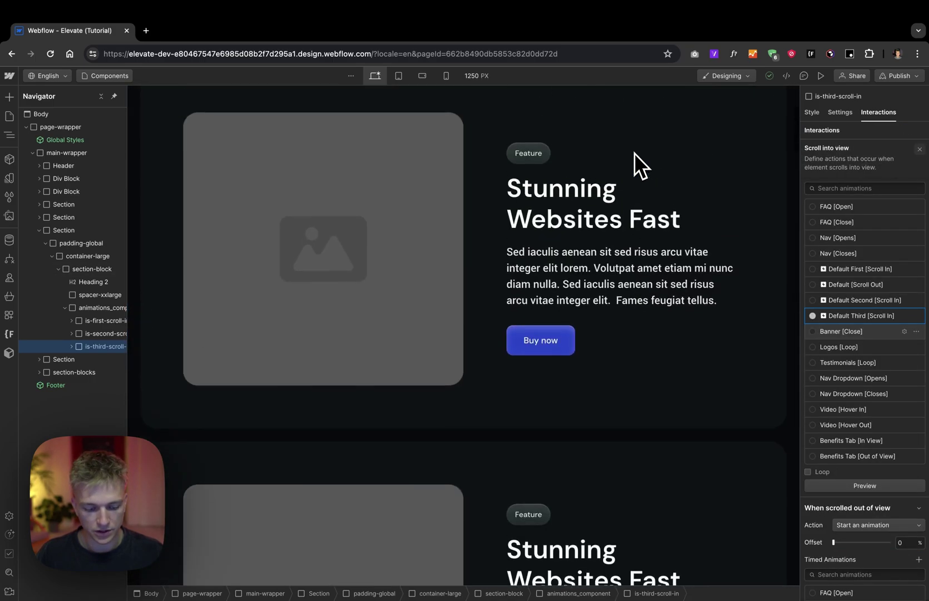